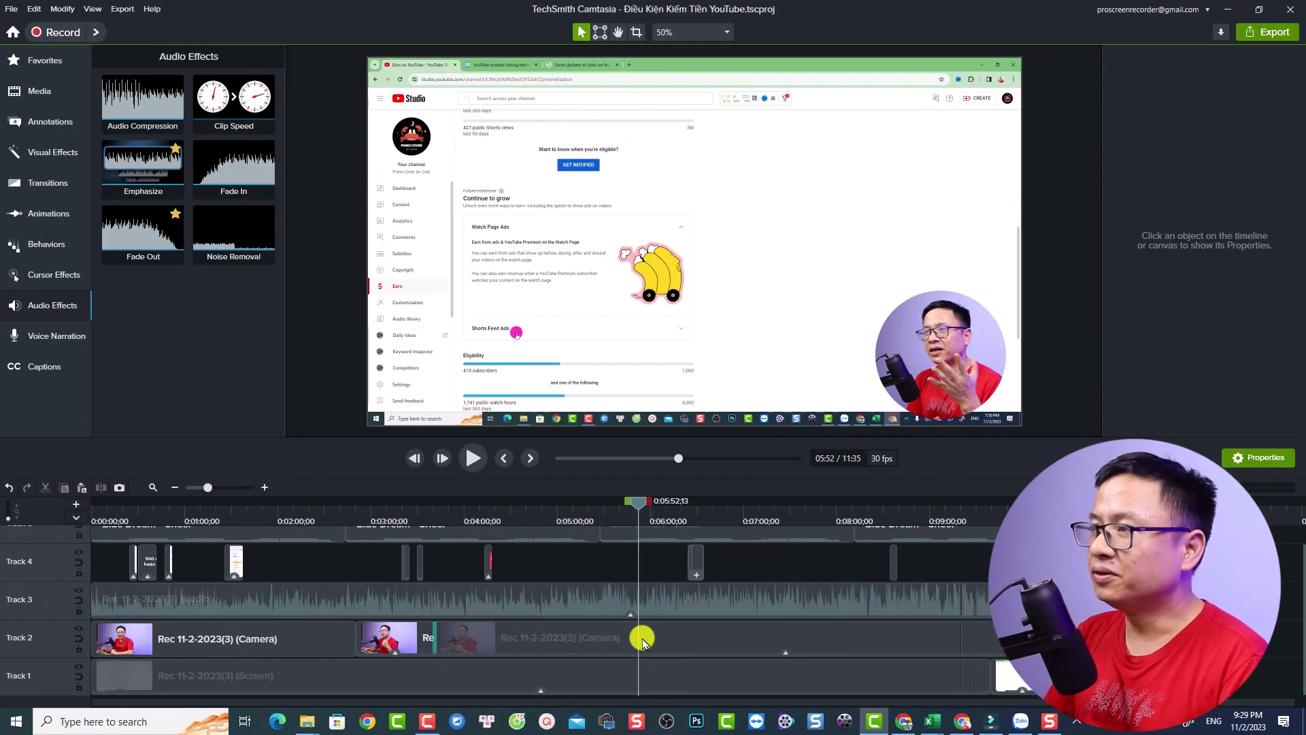
# - Select all clips on the timeline with Ctrl+A and delete them
pyautogui.scroll(1, 642, 633)
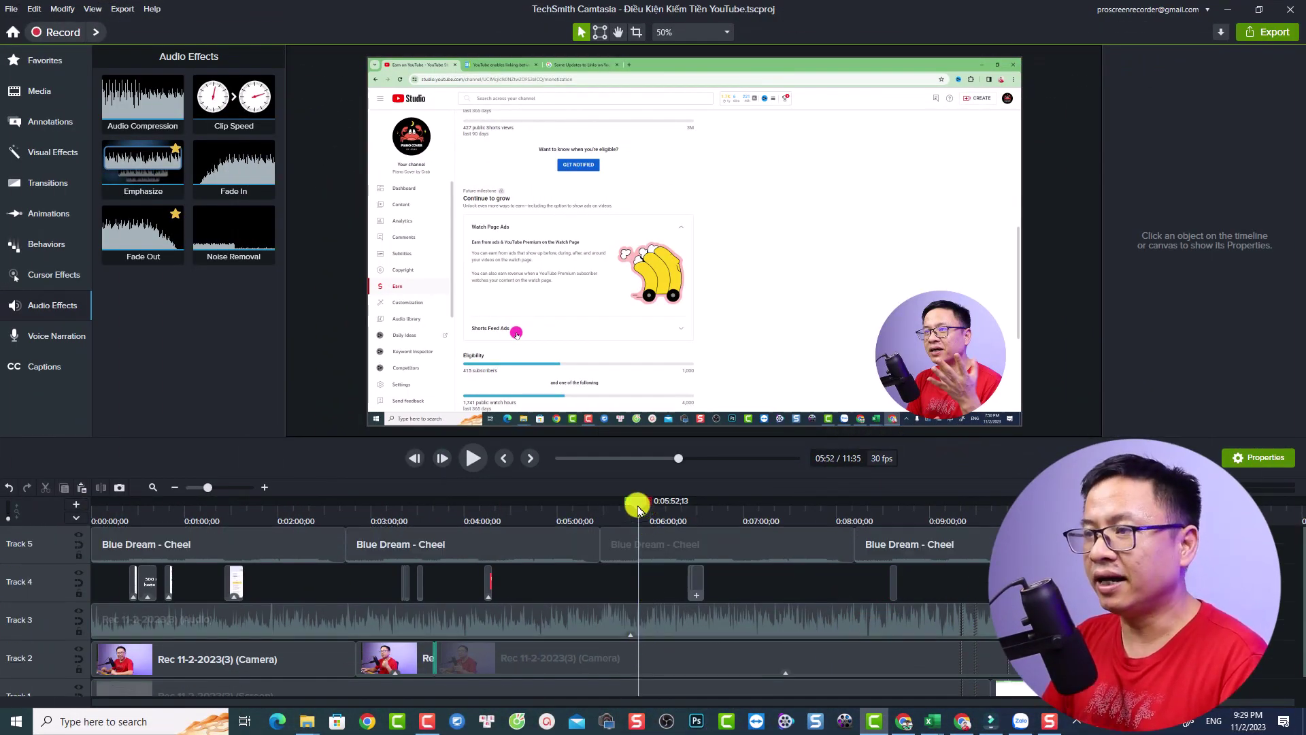
pyautogui.moveTo(638, 509); pyautogui.dragTo(440, 502)
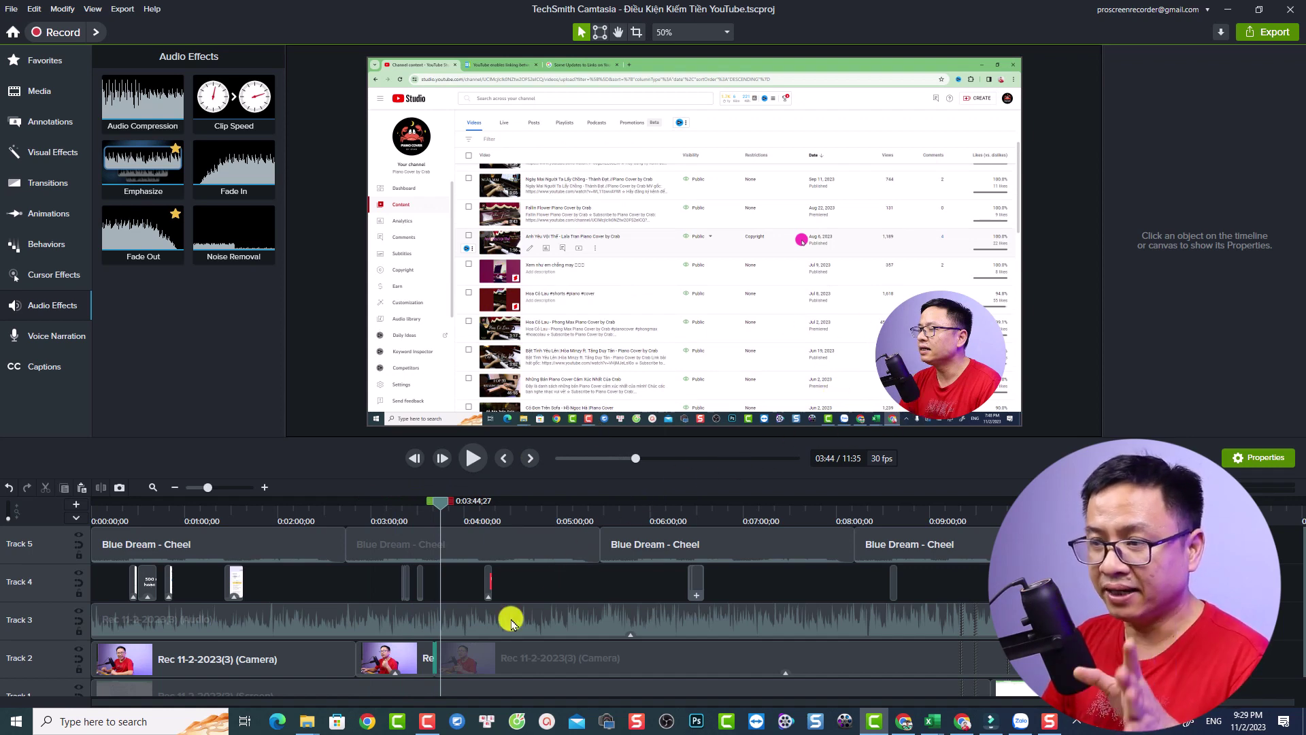
pyautogui.click(486, 665)
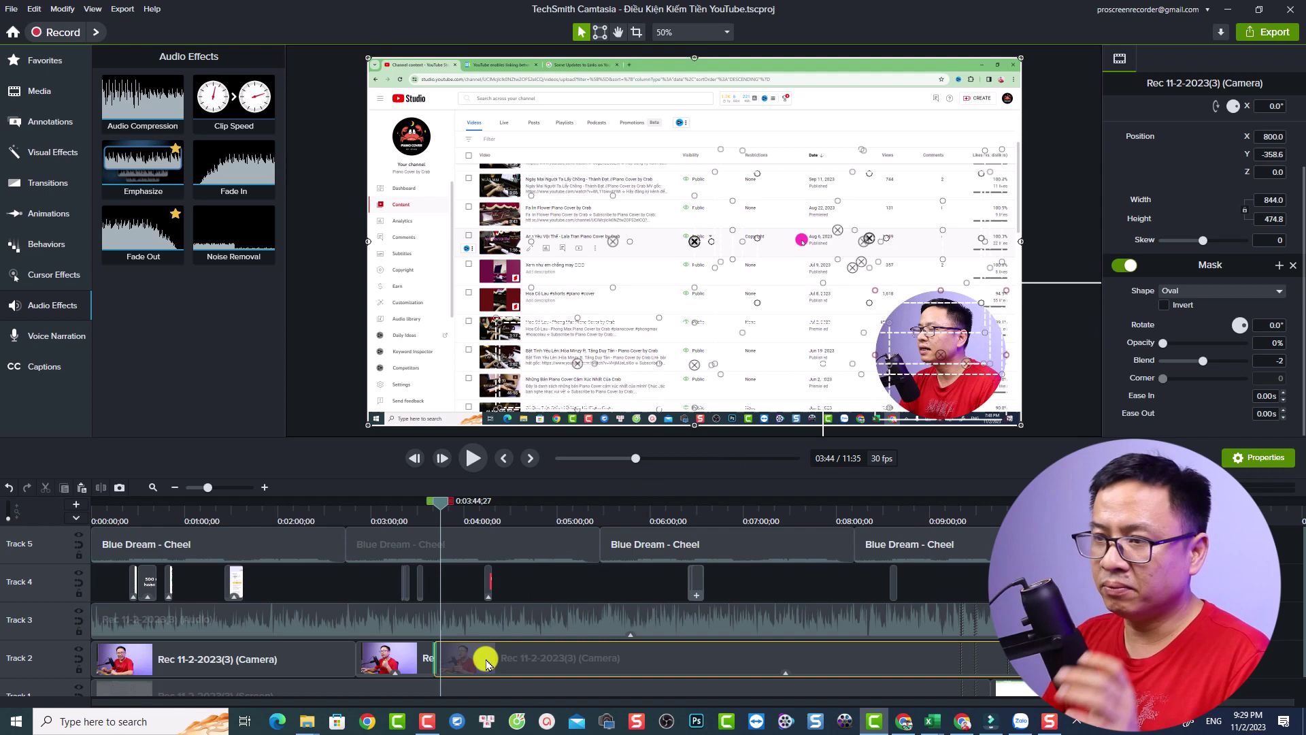
pyautogui.hotkey('ctrl', 'a')
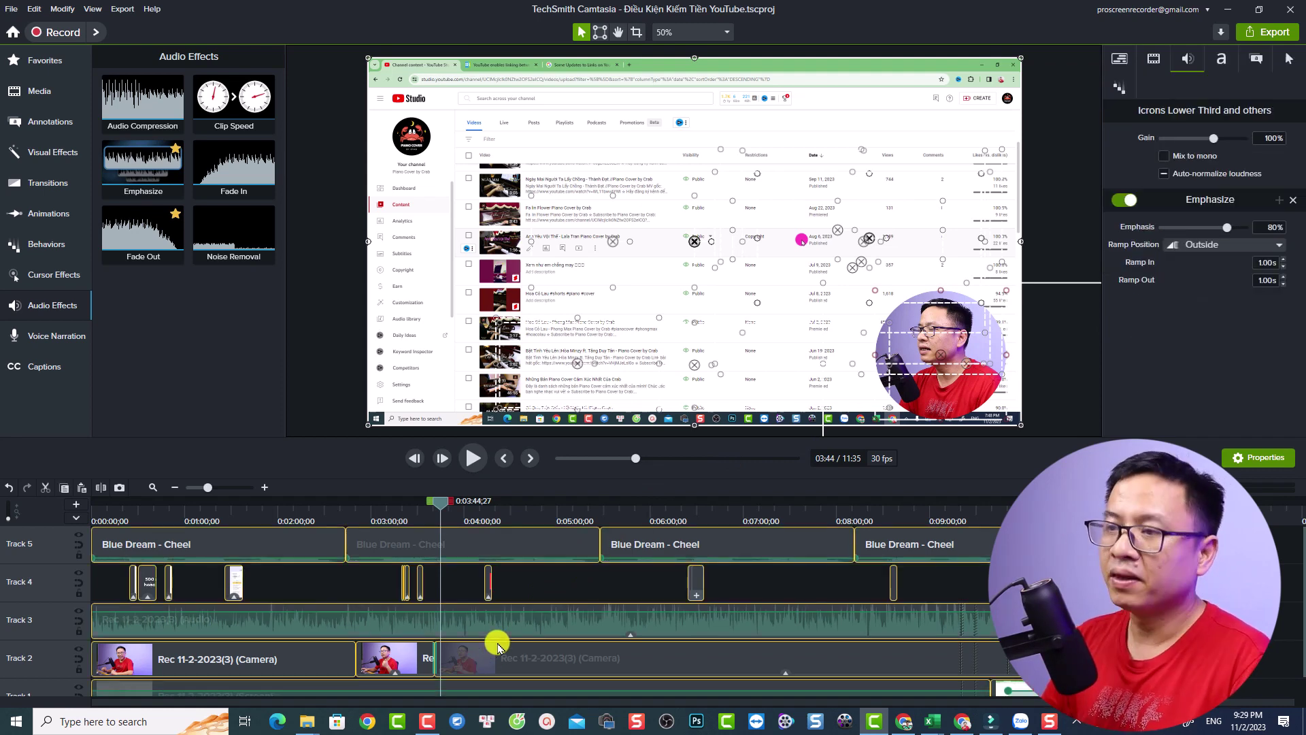
pyautogui.press('Delete')
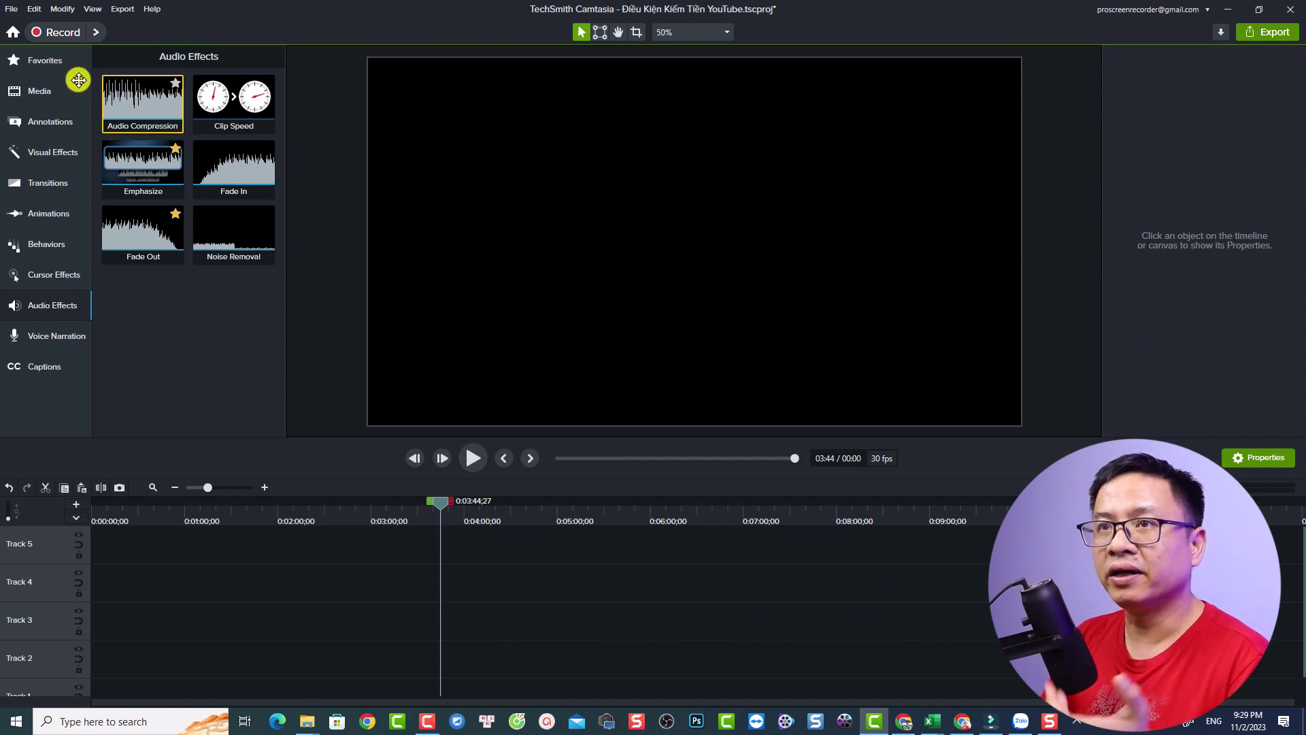
# - Add the Rec 11-2-2023(3) recording from the Media Bin to the timeline
pyautogui.click(30, 90)
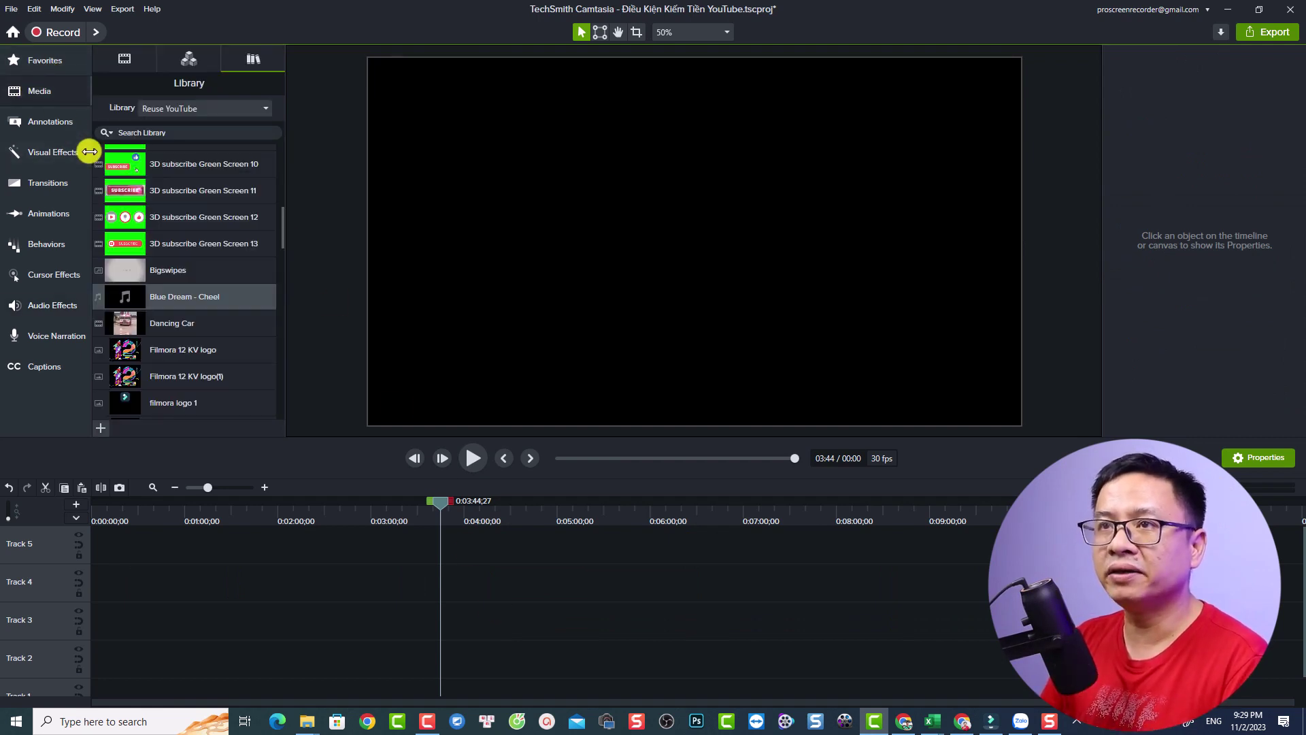
pyautogui.click(126, 65)
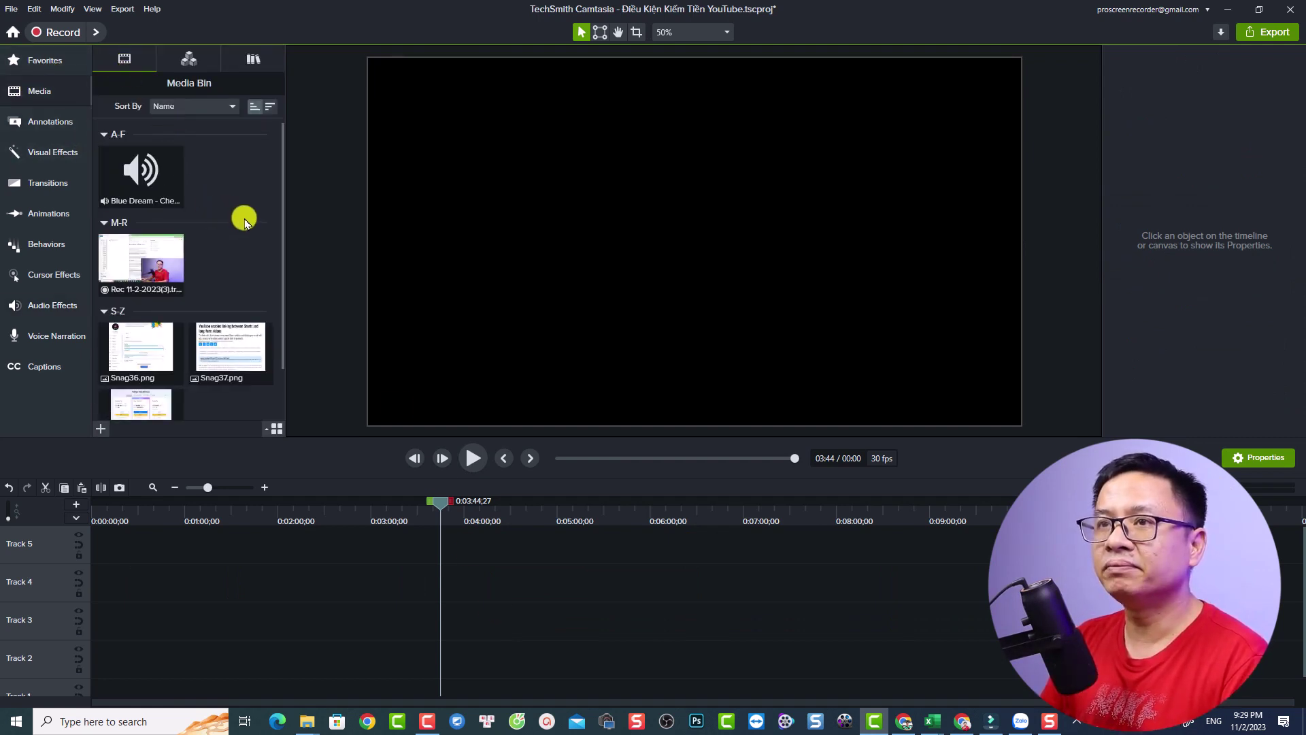
pyautogui.moveTo(141, 334); pyautogui.dragTo(73, 664)
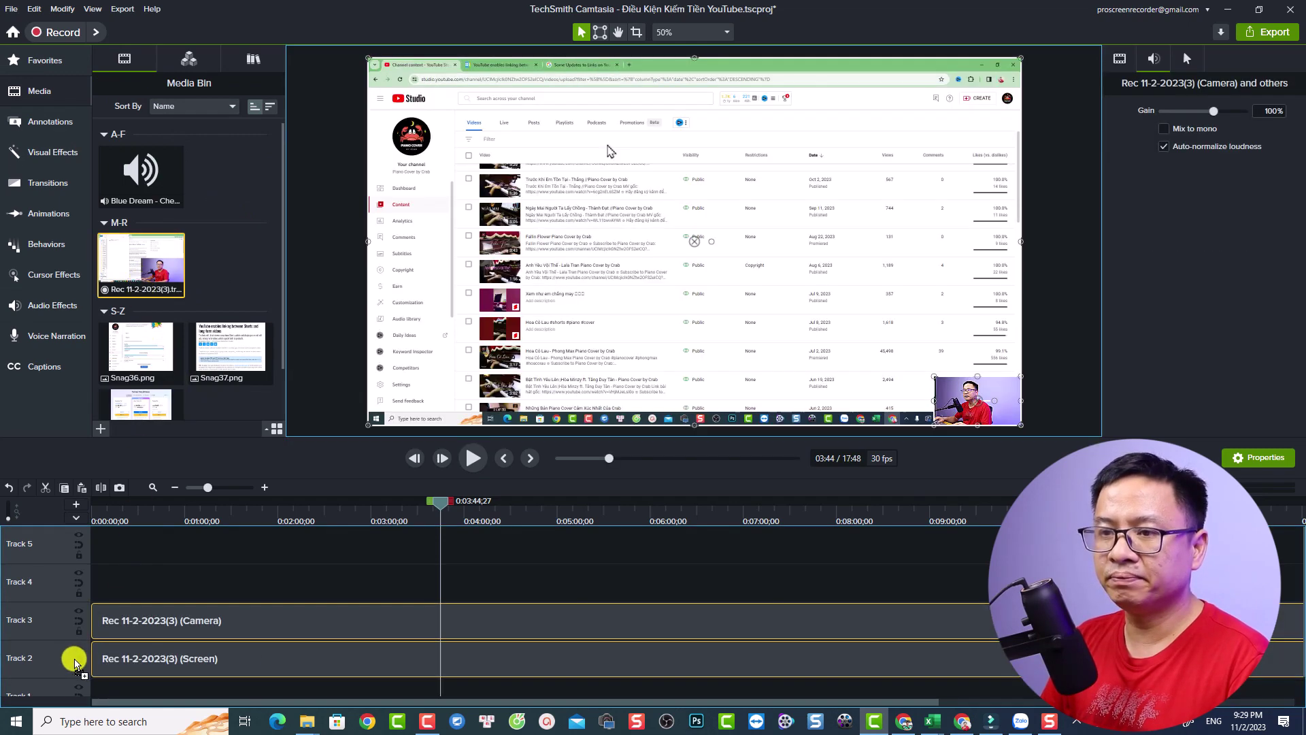
# - Split the camera and screen clips at 3:05 and delete everything after it
pyautogui.click(381, 511)
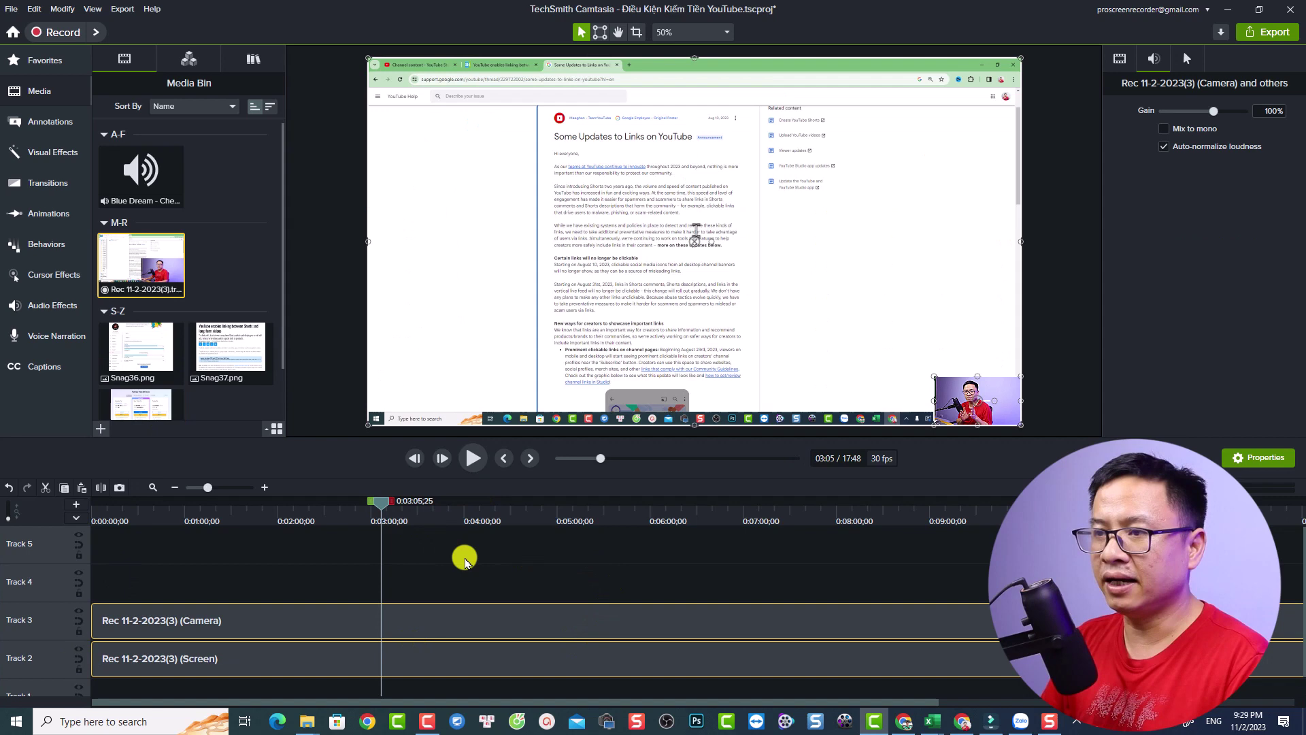
pyautogui.moveTo(493, 564); pyautogui.dragTo(434, 676)
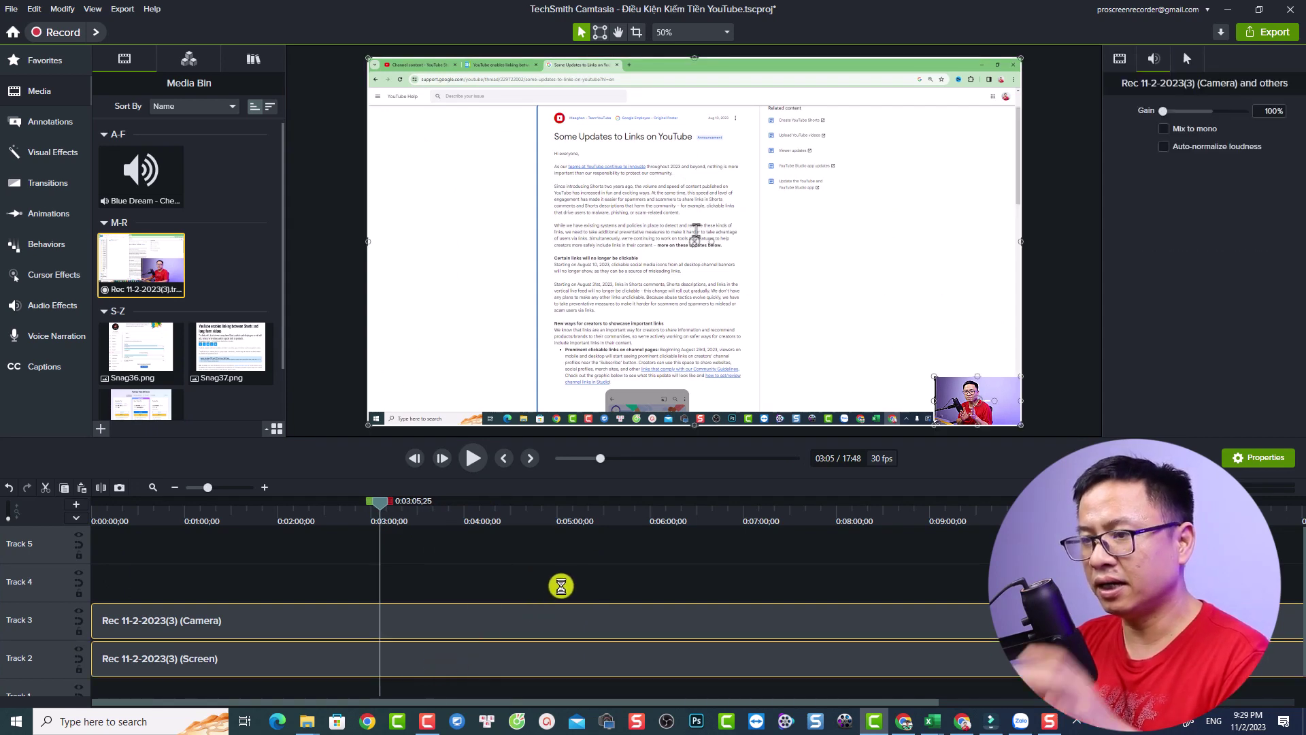
pyautogui.press('s')
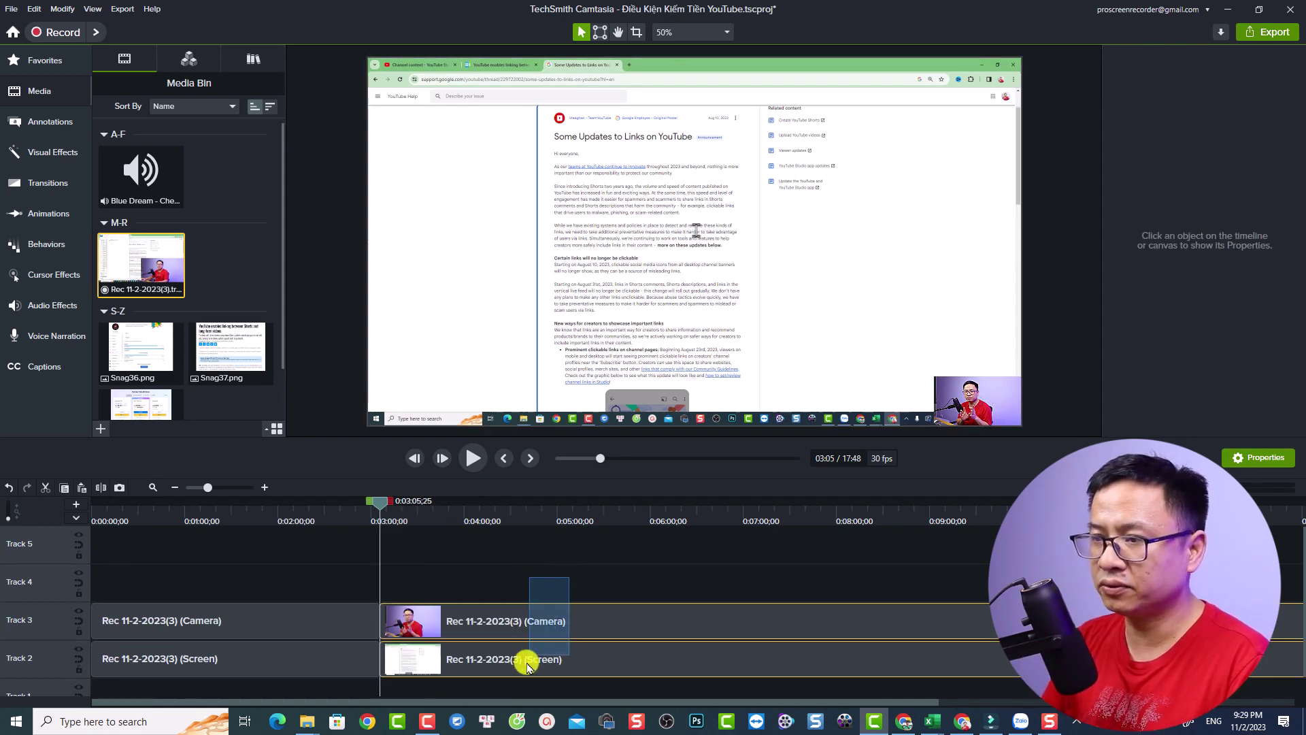
pyautogui.press('Delete')
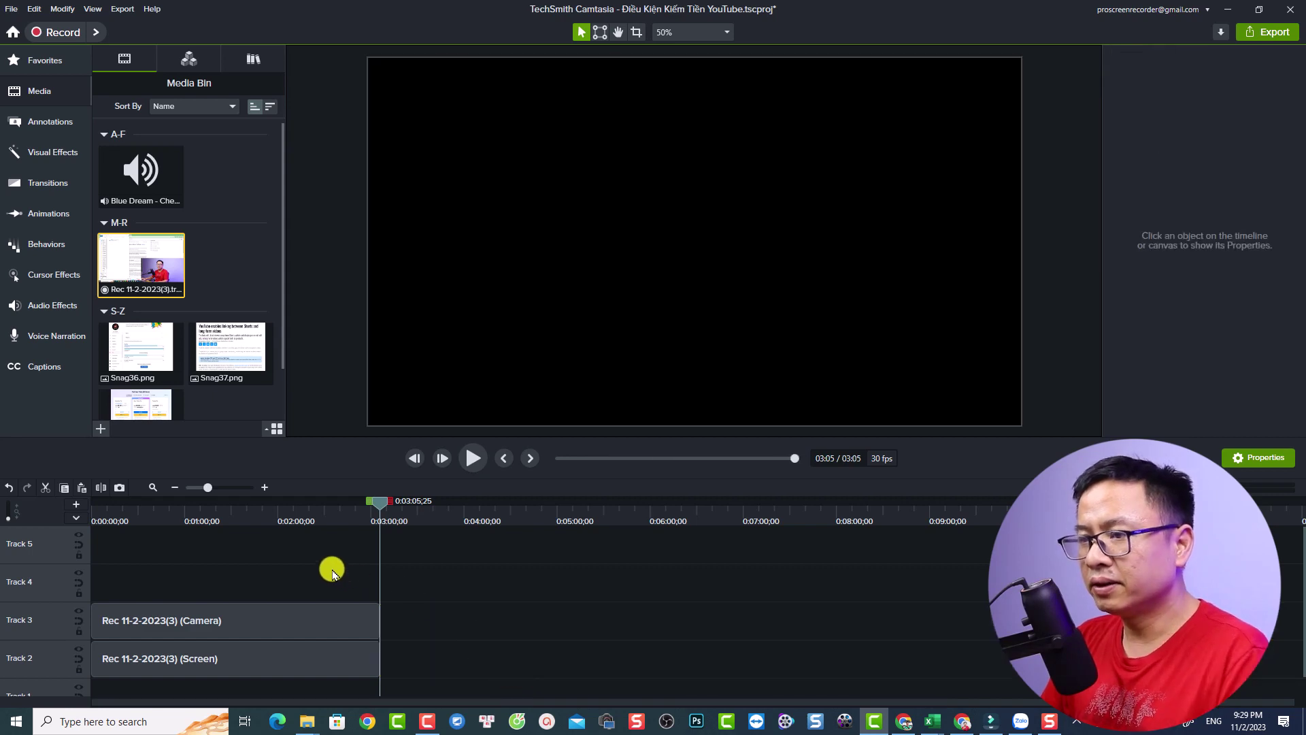
pyautogui.click(191, 521)
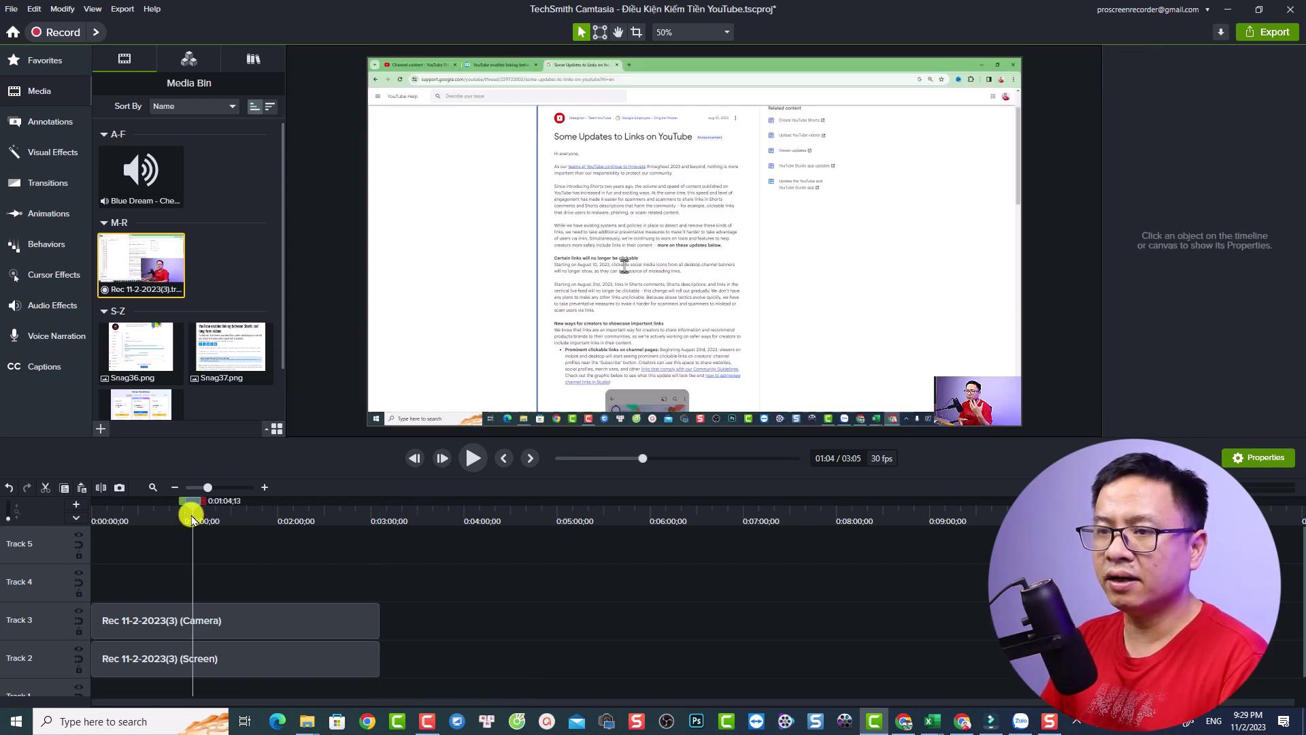
# - Scale the Track 3 webcam clip up until it covers the entire canvas
pyautogui.click(222, 622)
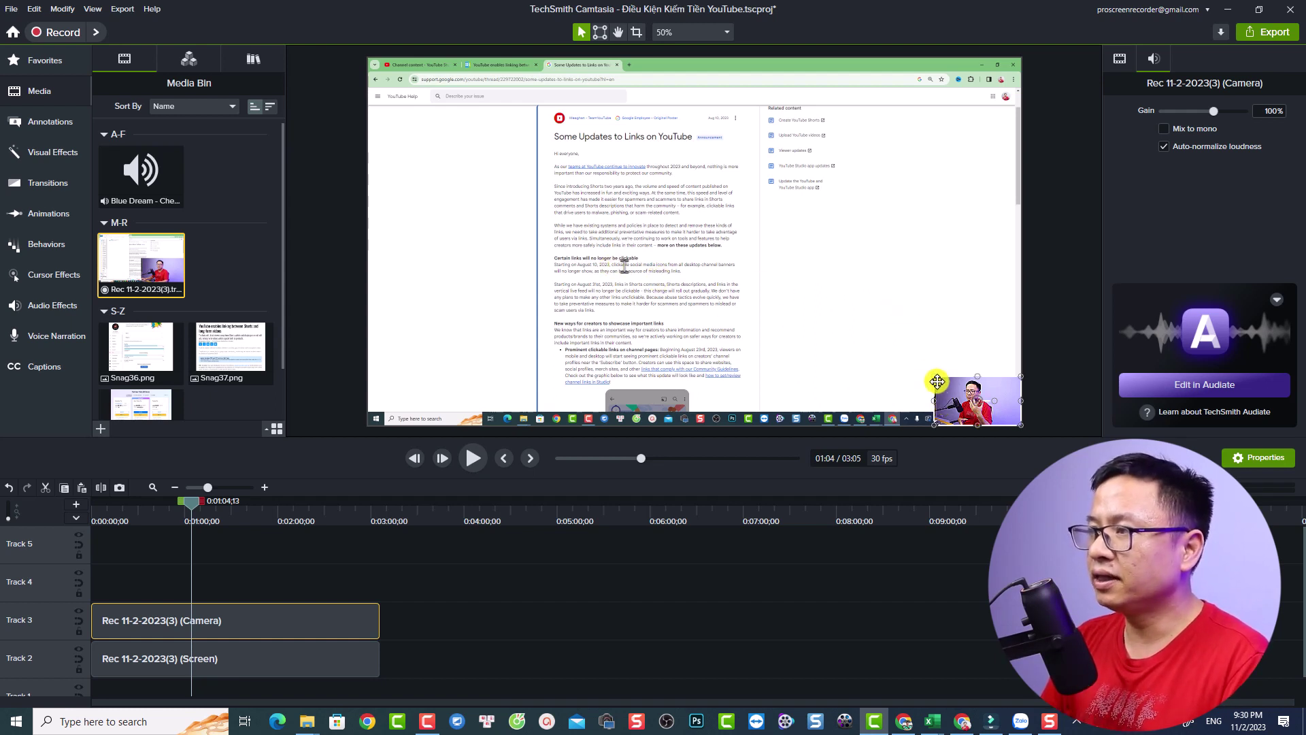
pyautogui.moveTo(936, 377); pyautogui.dragTo(373, 101)
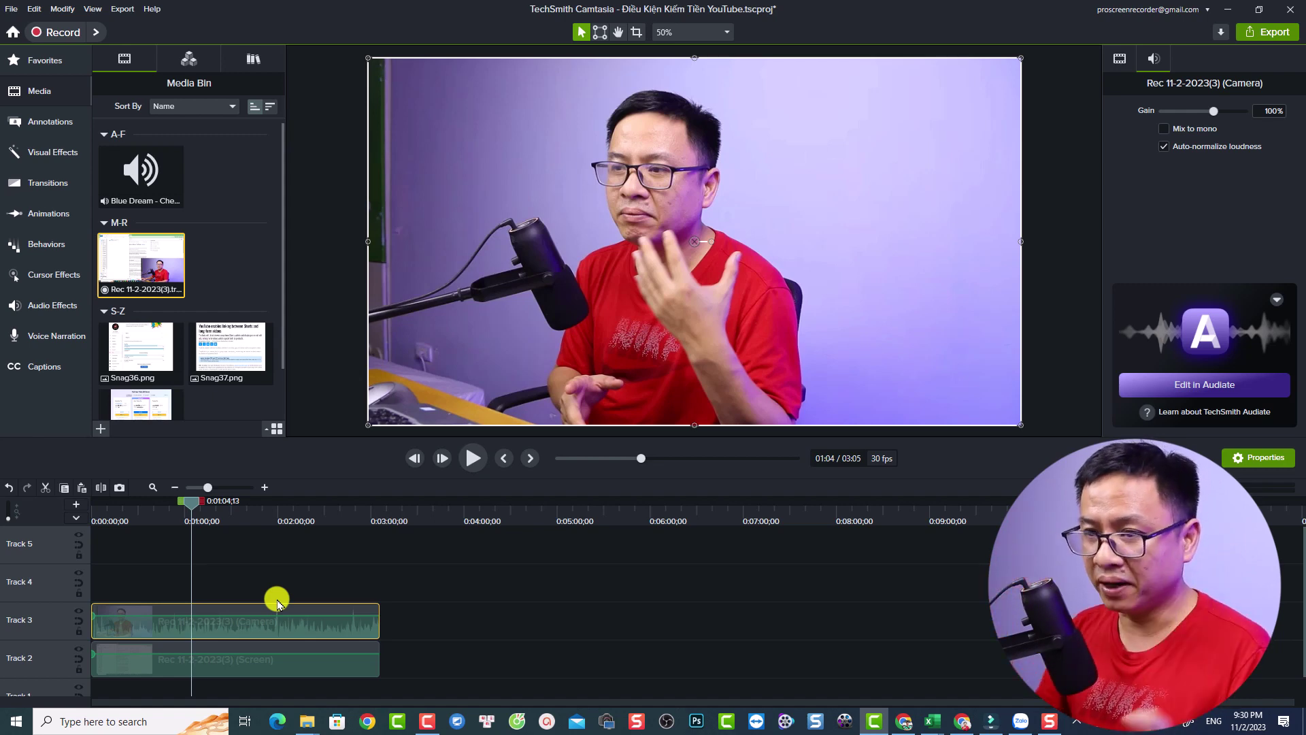
pyautogui.click(181, 511)
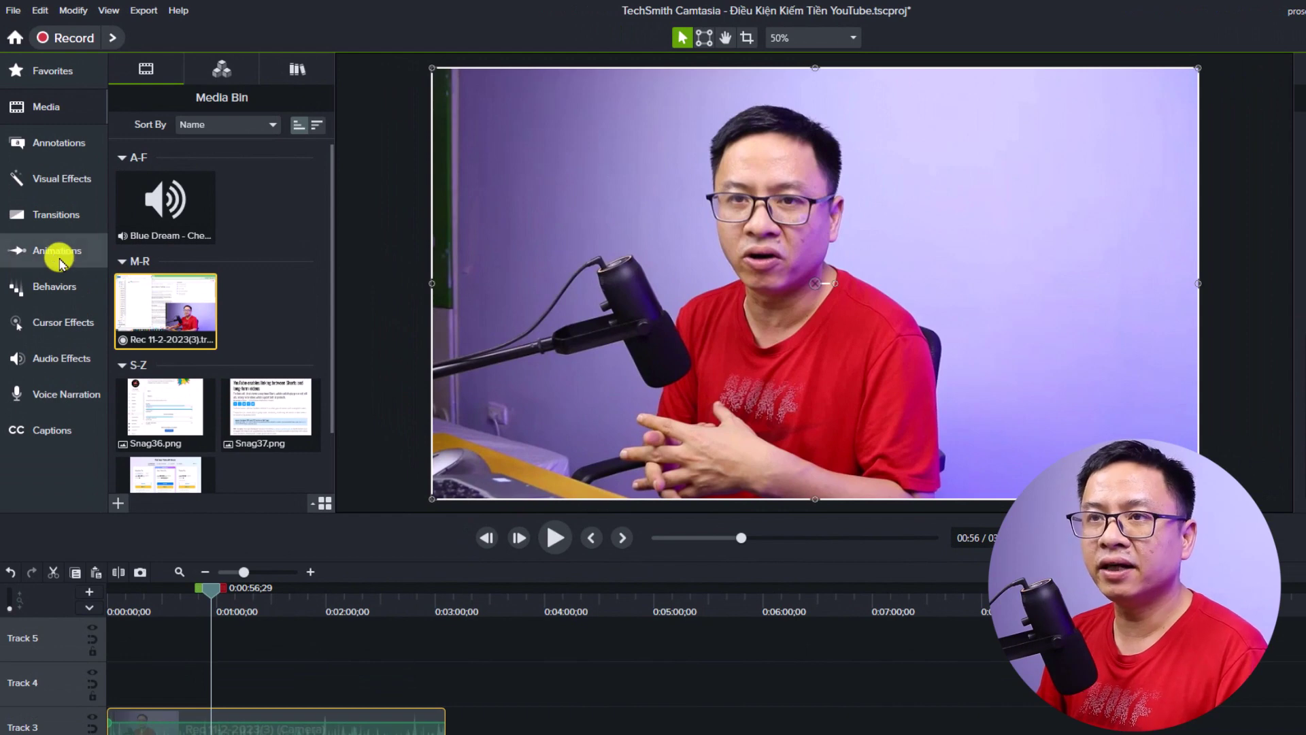
# - Apply Tilt Right to the webcam clip and shrink it into the lower-right corner
pyautogui.click(60, 258)
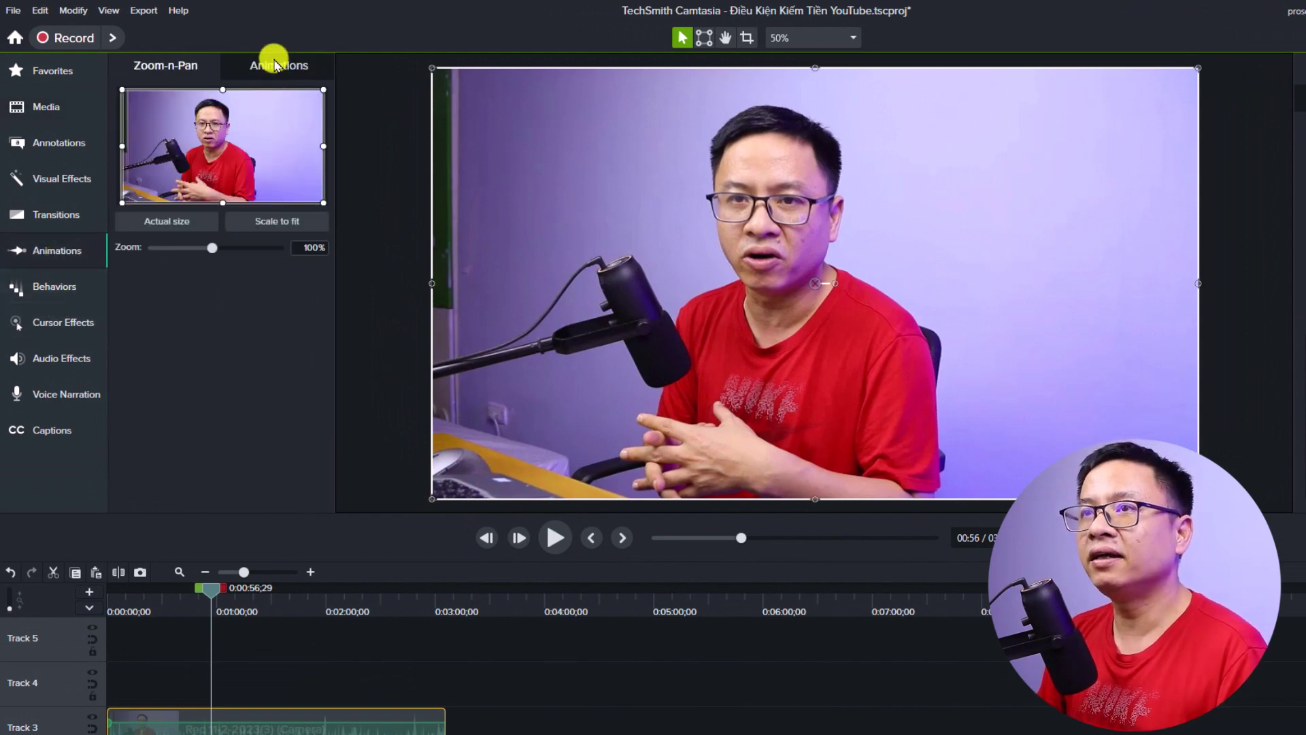
pyautogui.click(275, 62)
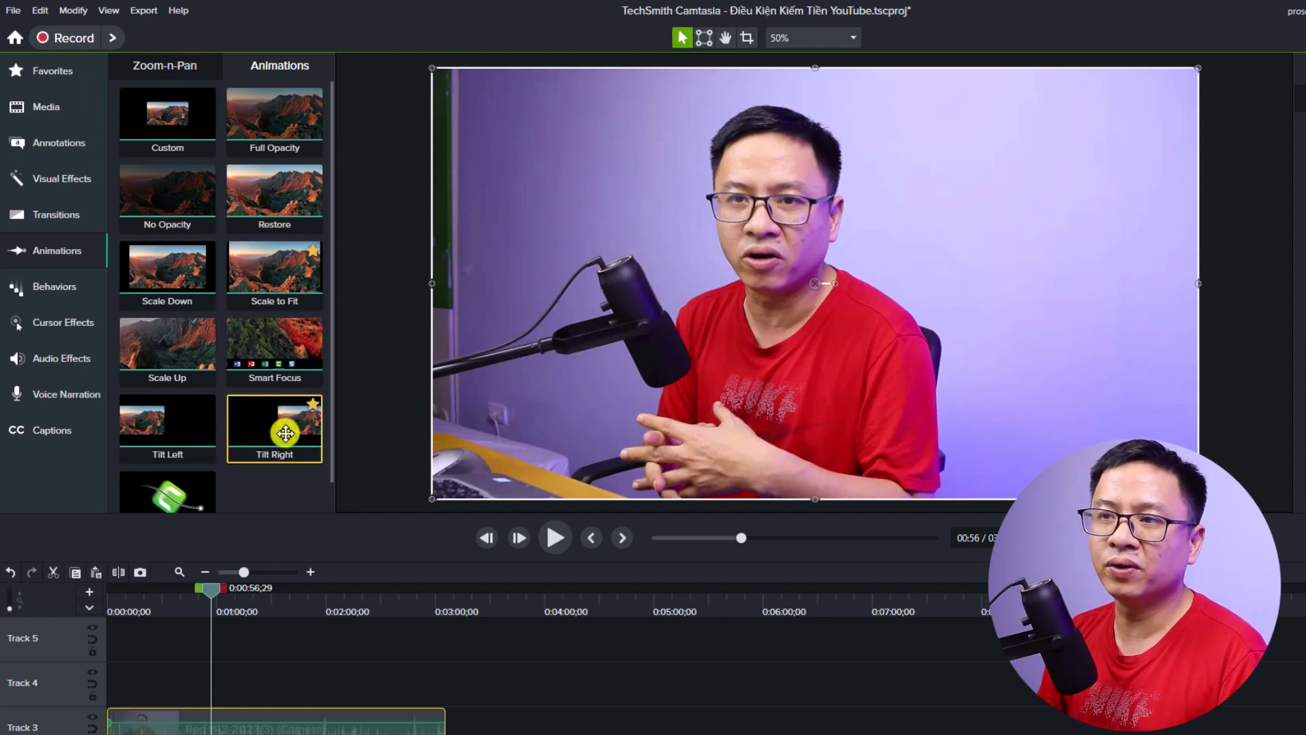
pyautogui.moveTo(285, 433); pyautogui.dragTo(224, 673)
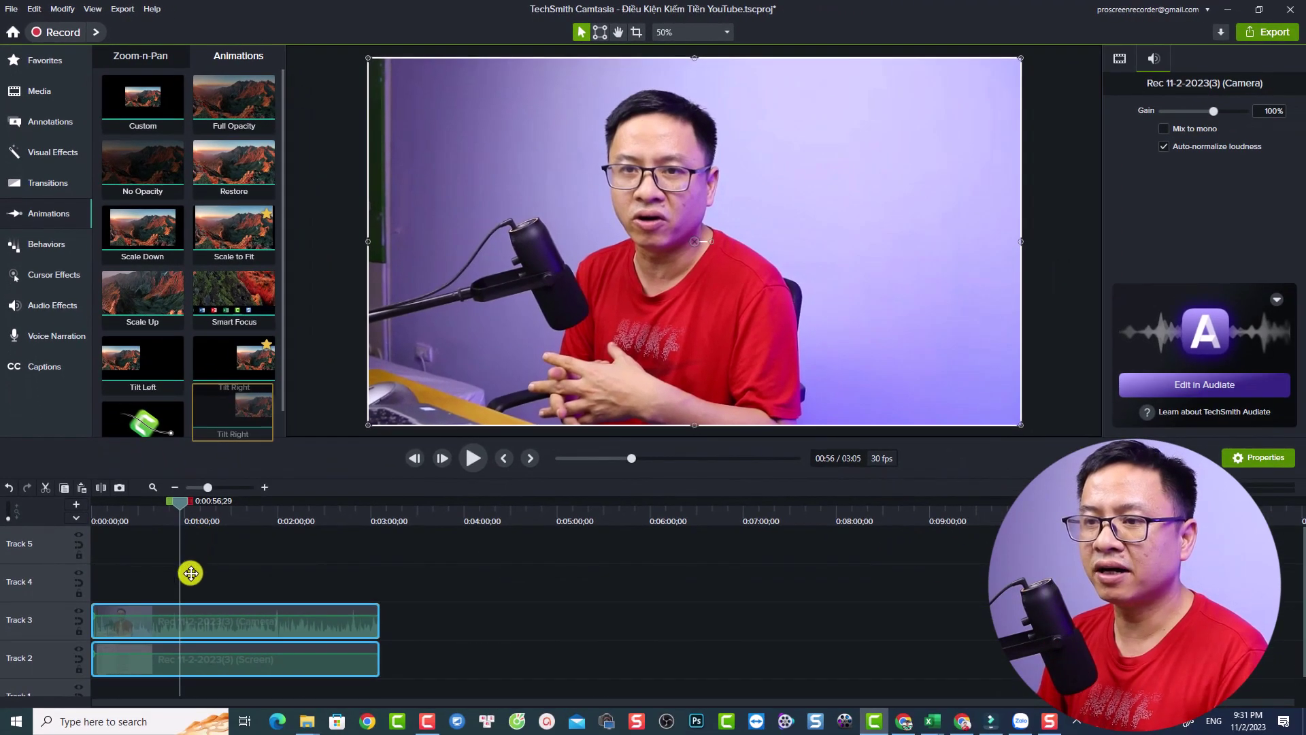
pyautogui.moveTo(190, 573); pyautogui.dragTo(181, 629)
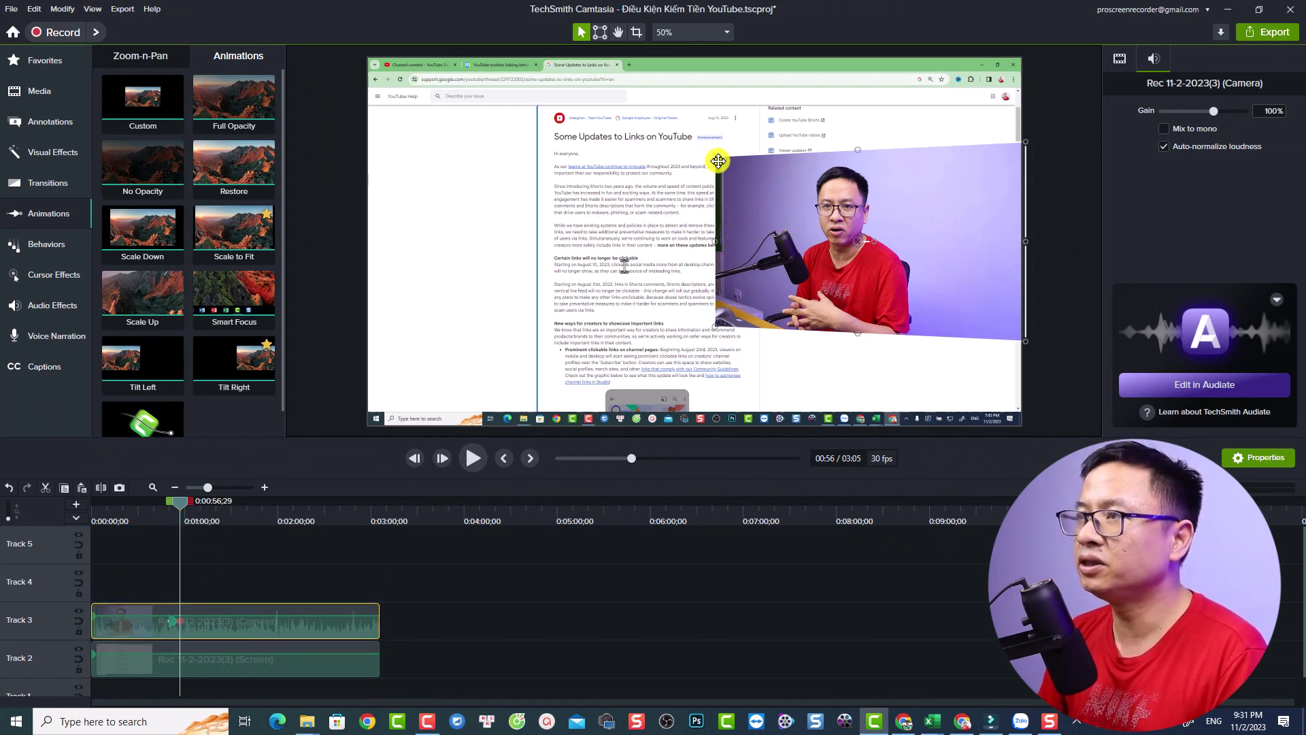
pyautogui.moveTo(715, 157); pyautogui.dragTo(845, 253)
pyautogui.moveTo(914, 309); pyautogui.dragTo(878, 423)
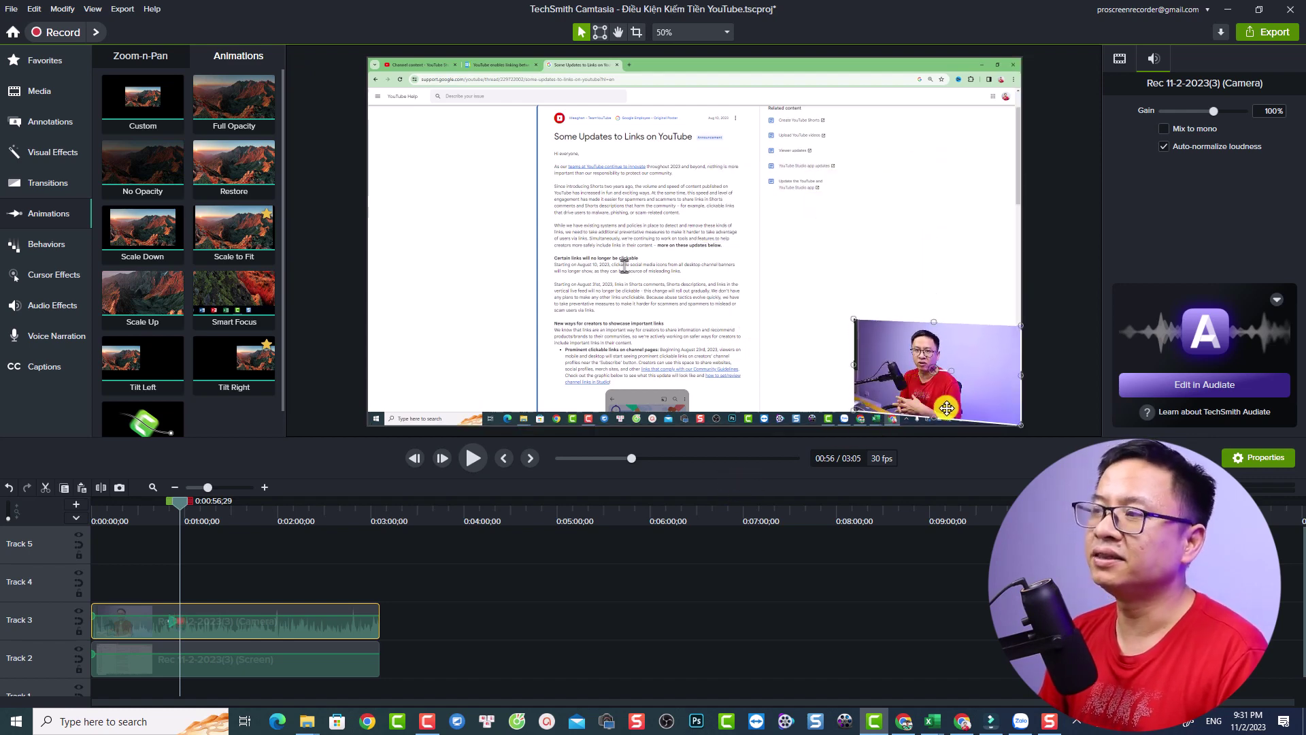
# - Preview from 0:46, stop at 0:58, and split the webcam clip there
pyautogui.click(164, 518)
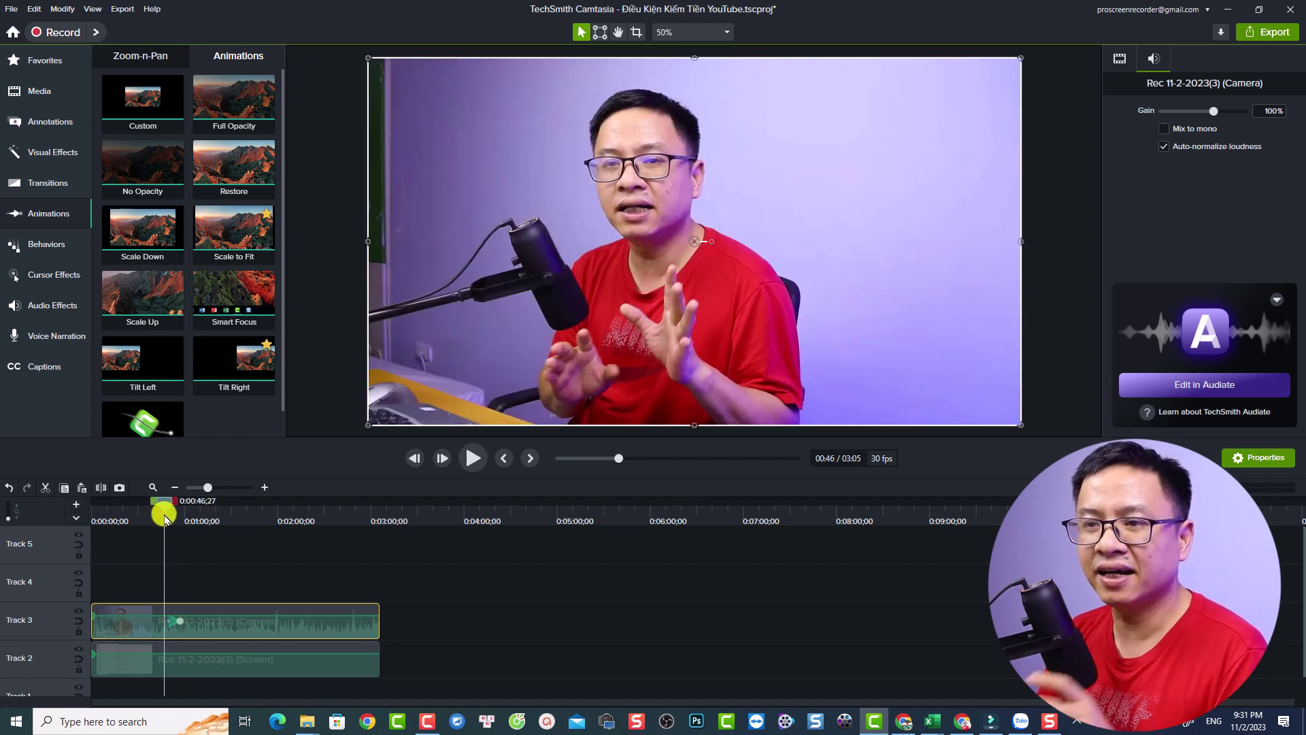
pyautogui.press('space')
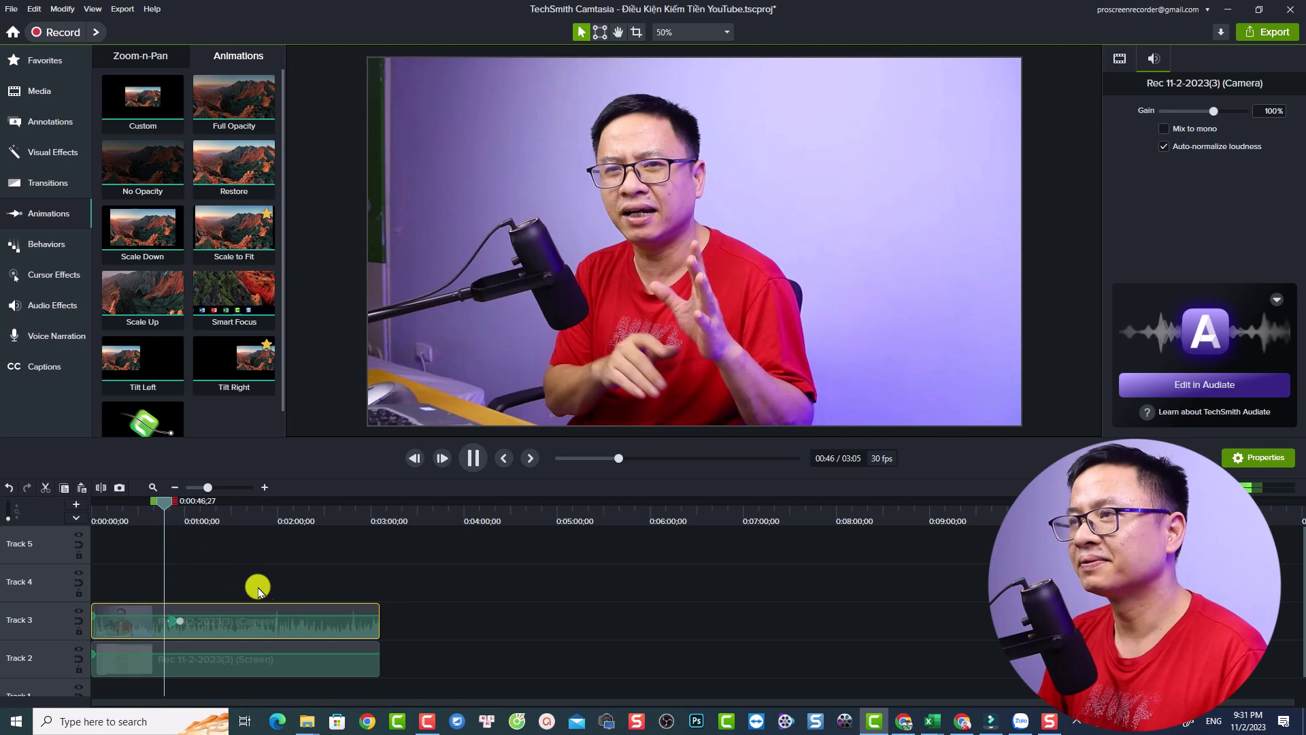
pyautogui.scroll(1, 268, 611)
pyautogui.scroll(1, 270, 612)
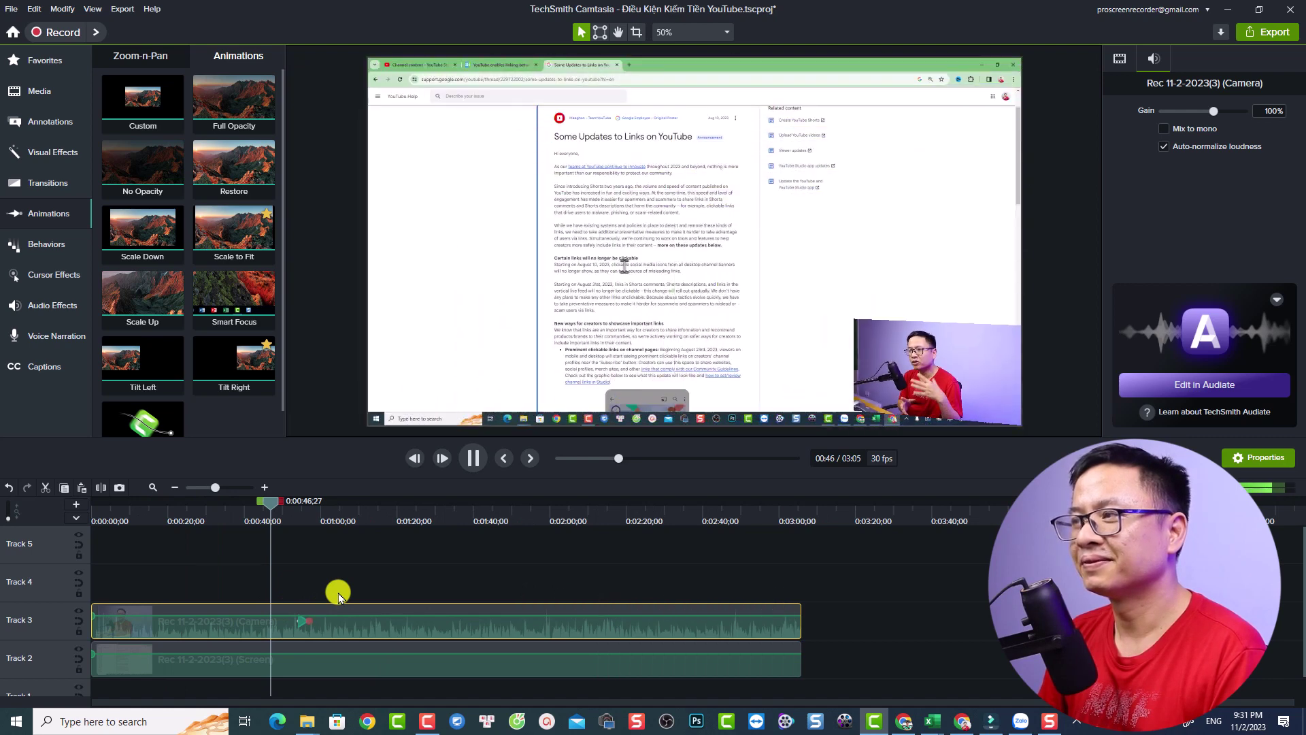
pyautogui.press('space')
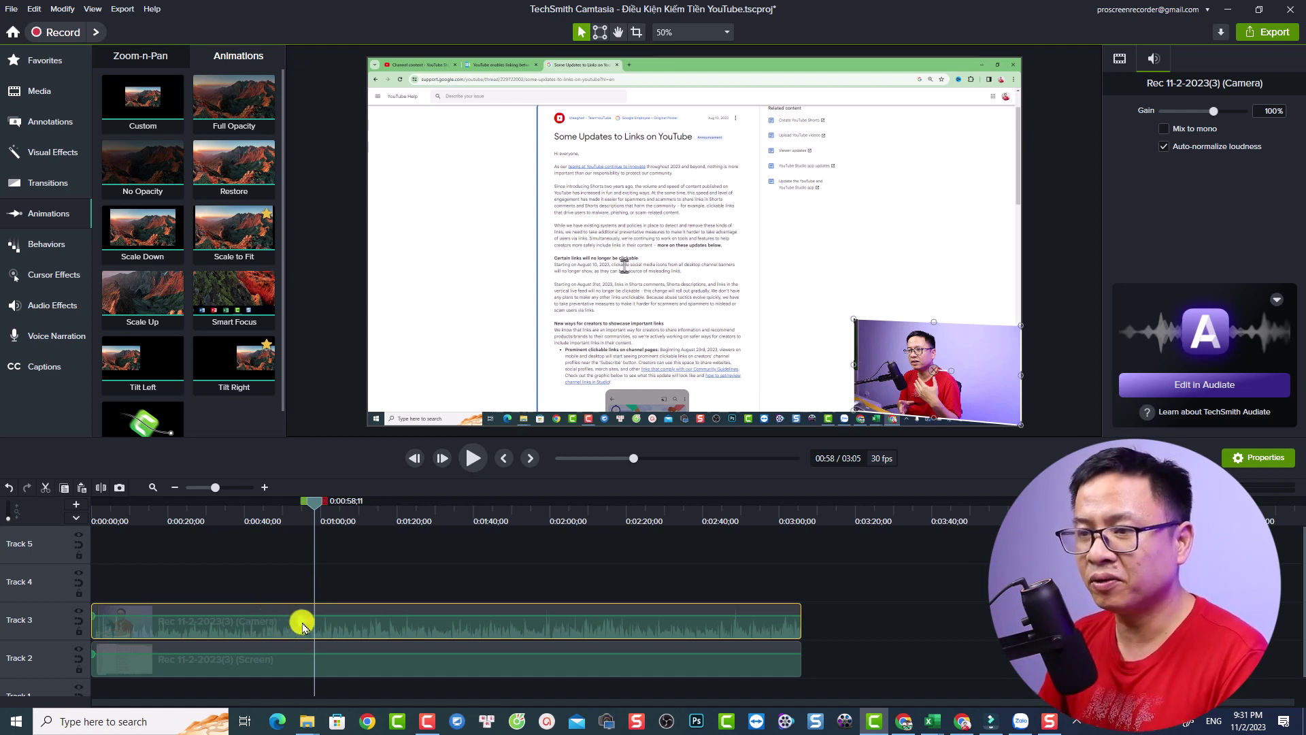
pyautogui.hotkey('ctrl', 'z')
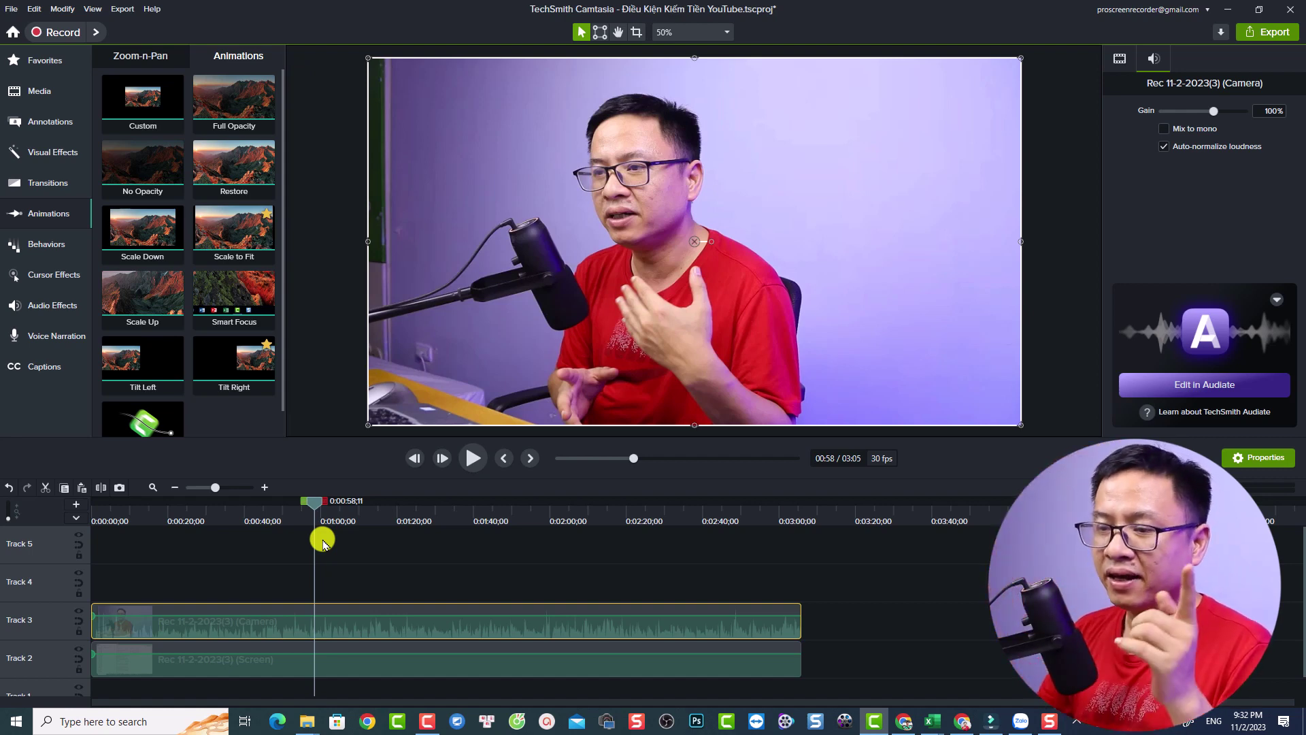
# - Apply an oval mask to the webcam clip piece after 0:58
pyautogui.click(335, 595)
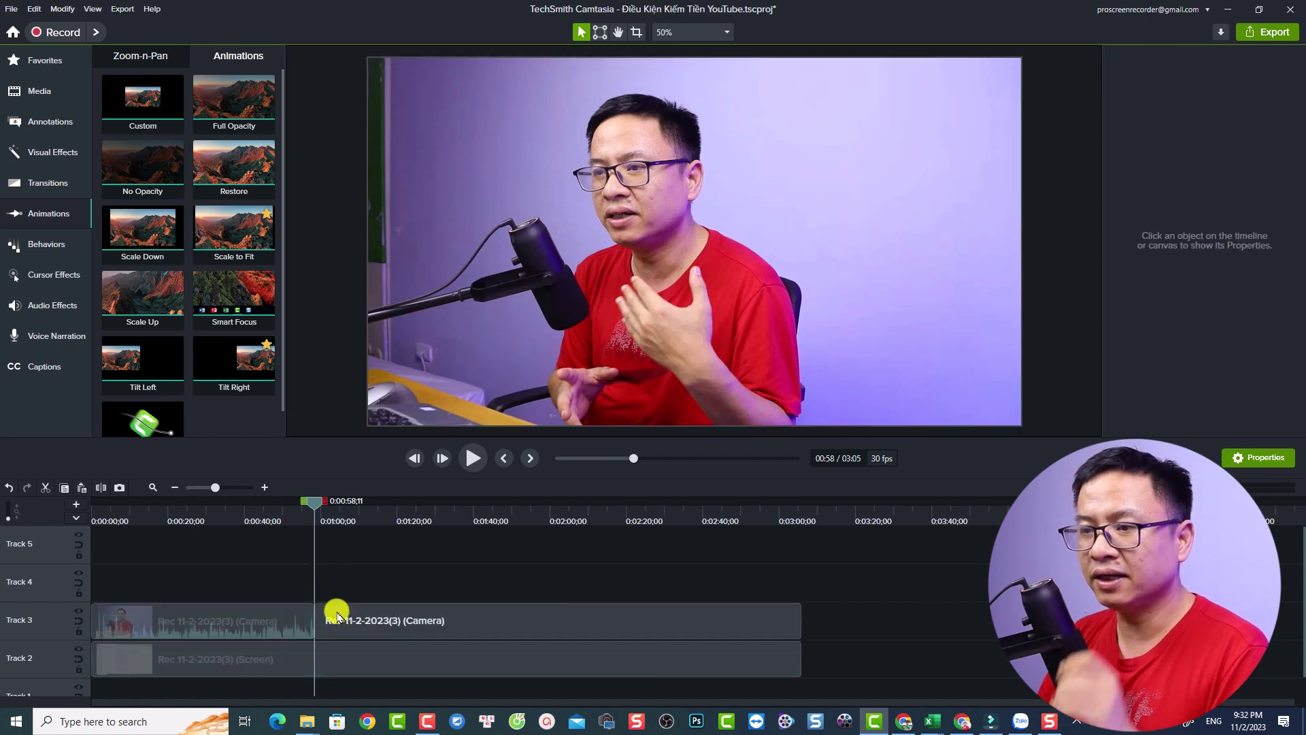
pyautogui.click(338, 617)
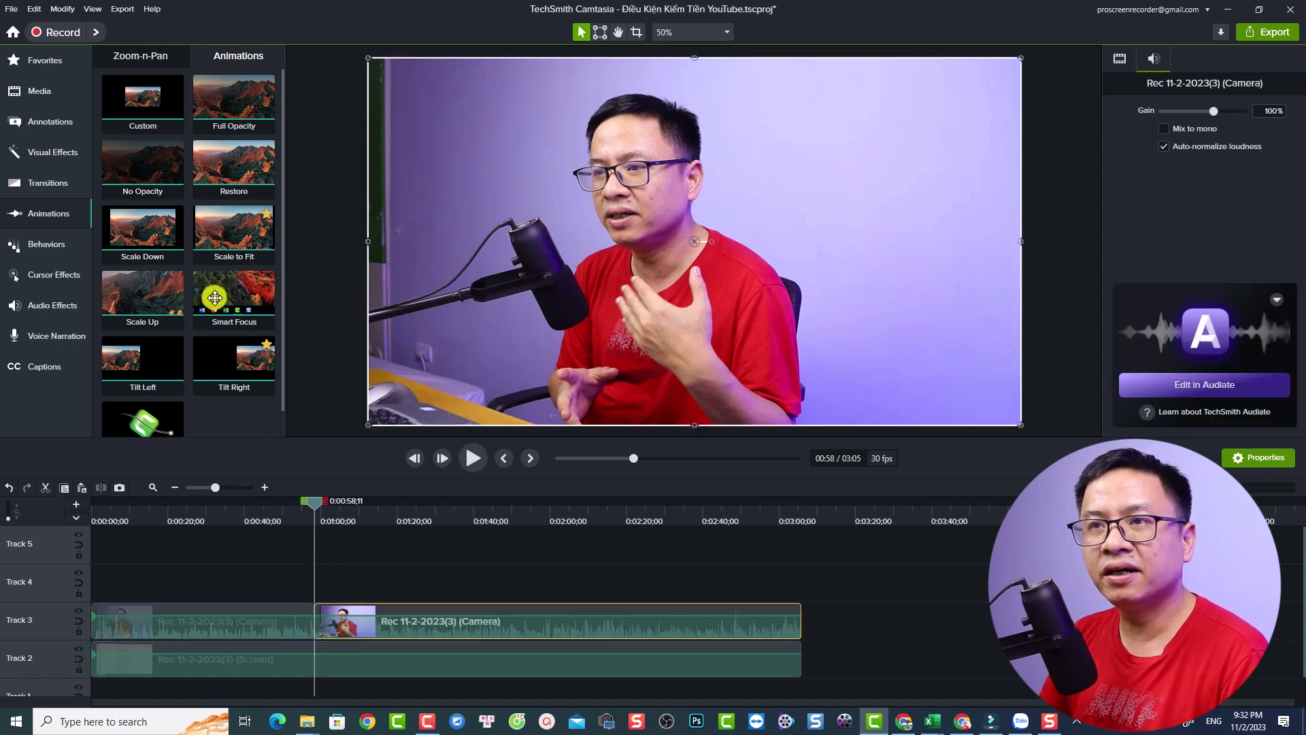
pyautogui.click(50, 158)
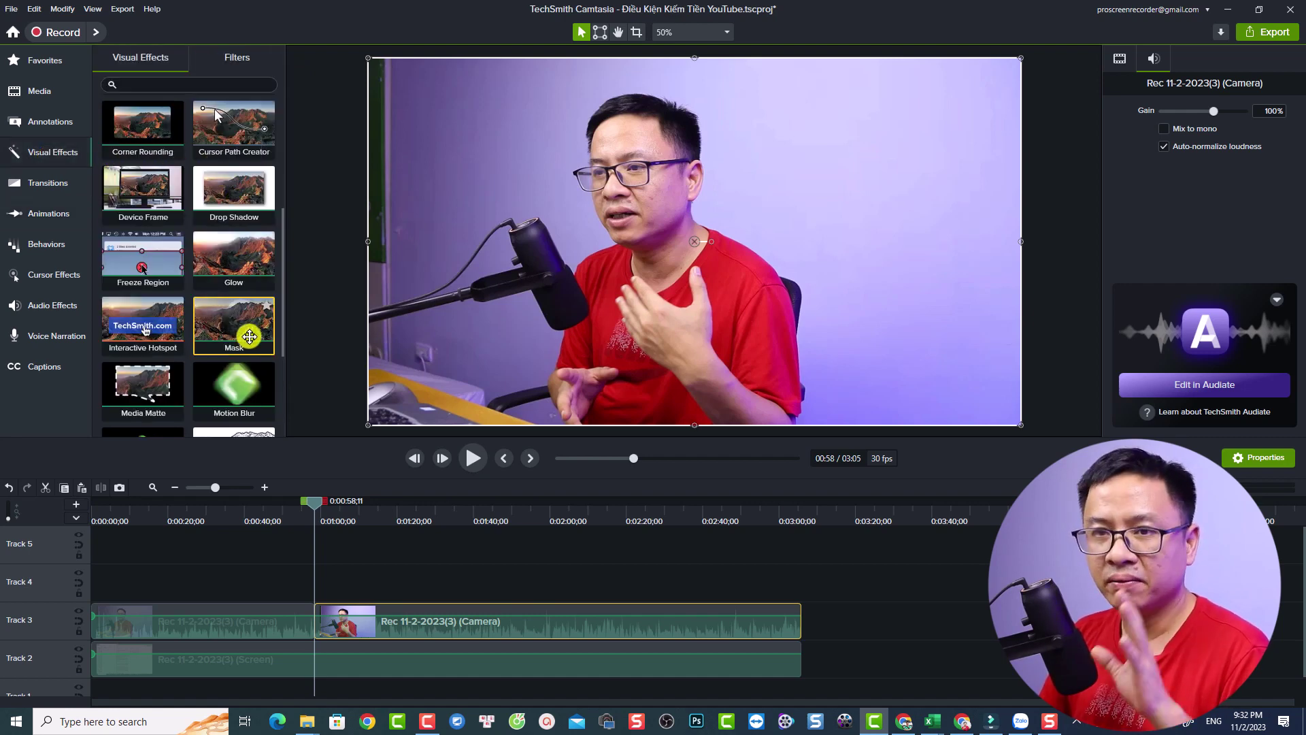
pyautogui.moveTo(249, 336); pyautogui.dragTo(350, 612)
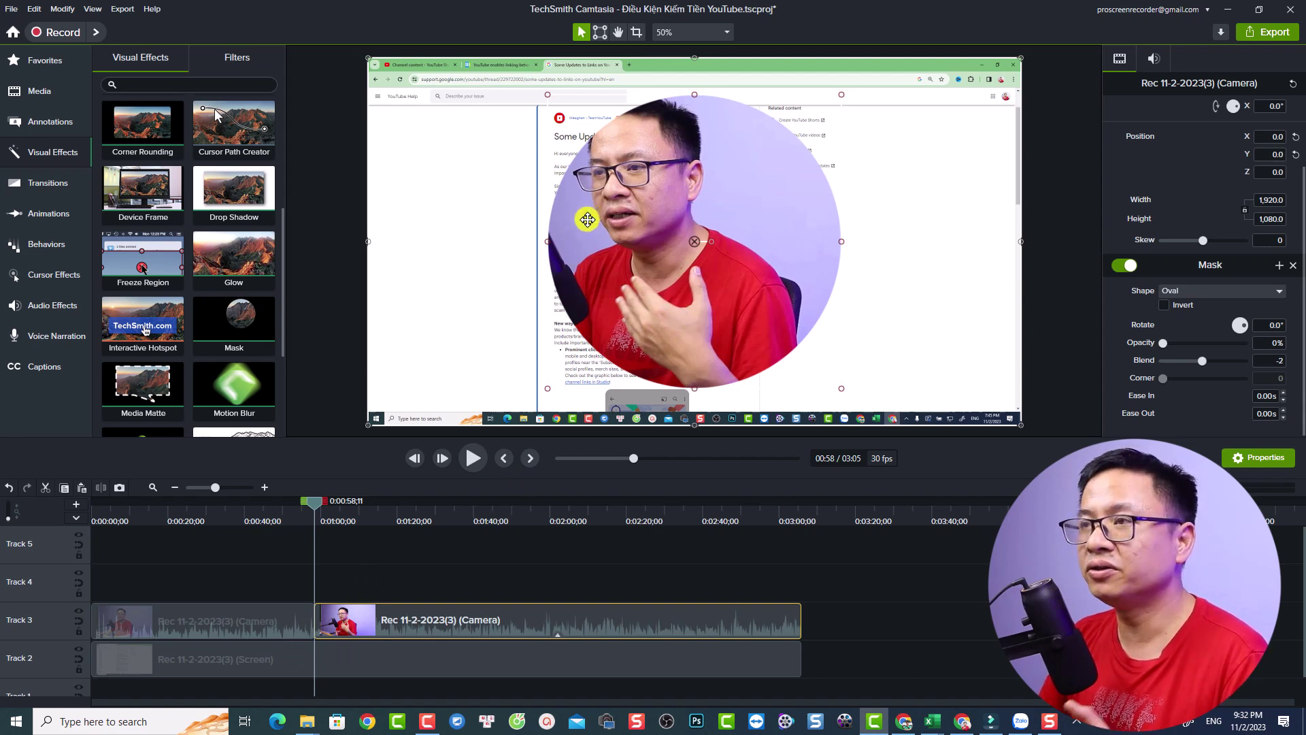
# - Reshape the oval mask into a circle centred on the presenter
pyautogui.moveTo(548, 240); pyautogui.dragTo(468, 241)
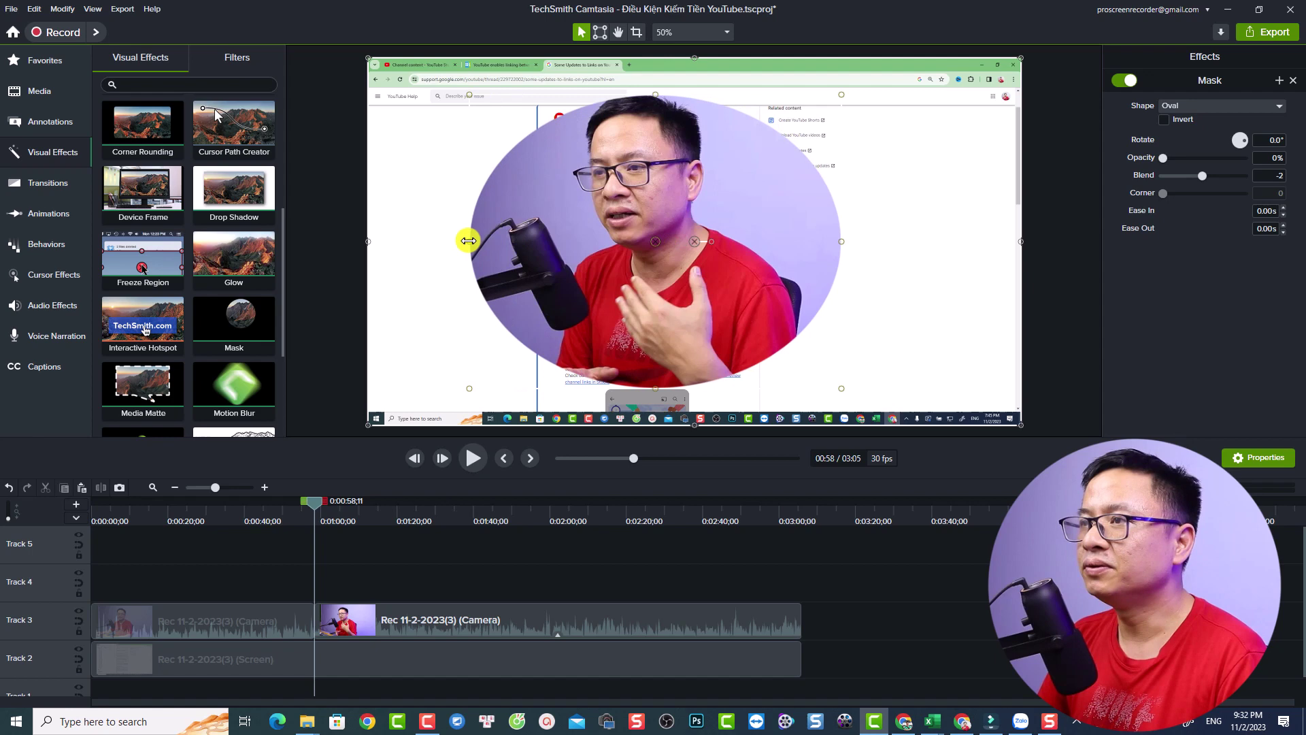
pyautogui.moveTo(850, 238); pyautogui.dragTo(793, 239)
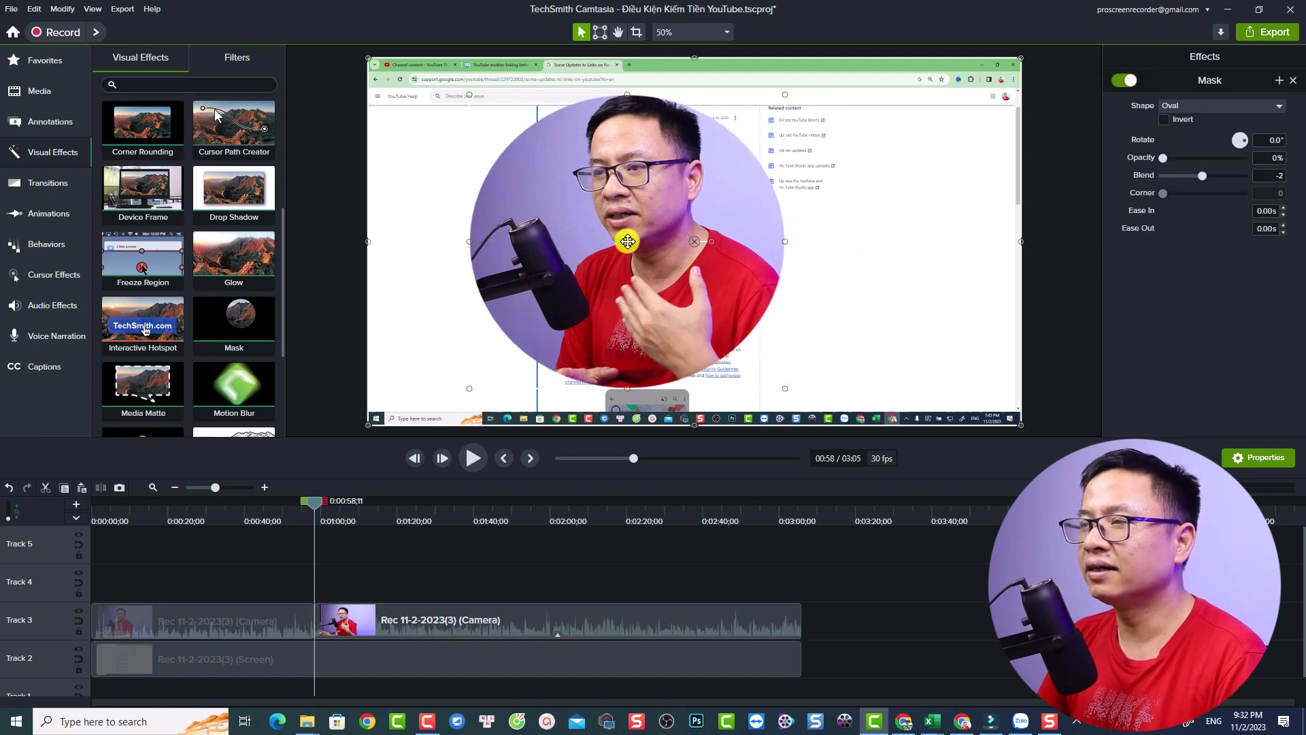
pyautogui.moveTo(624, 243); pyautogui.dragTo(638, 221)
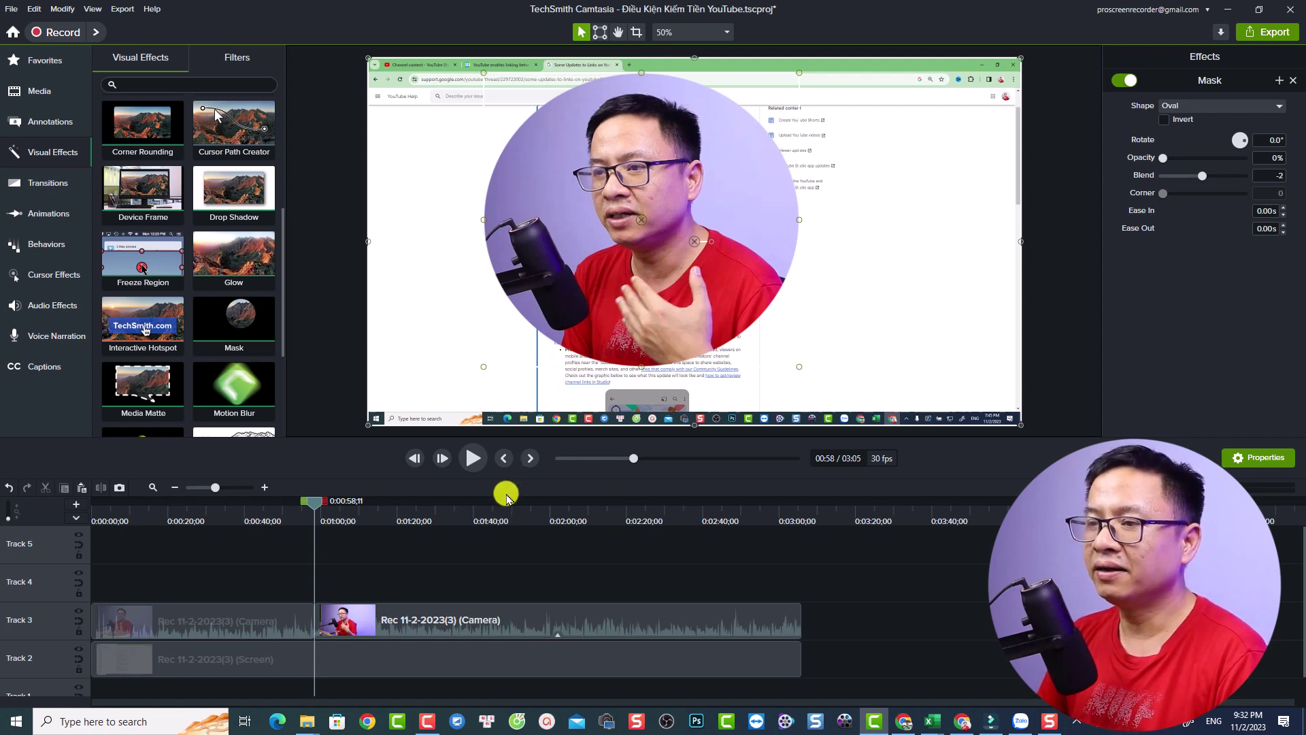
pyautogui.click(478, 613)
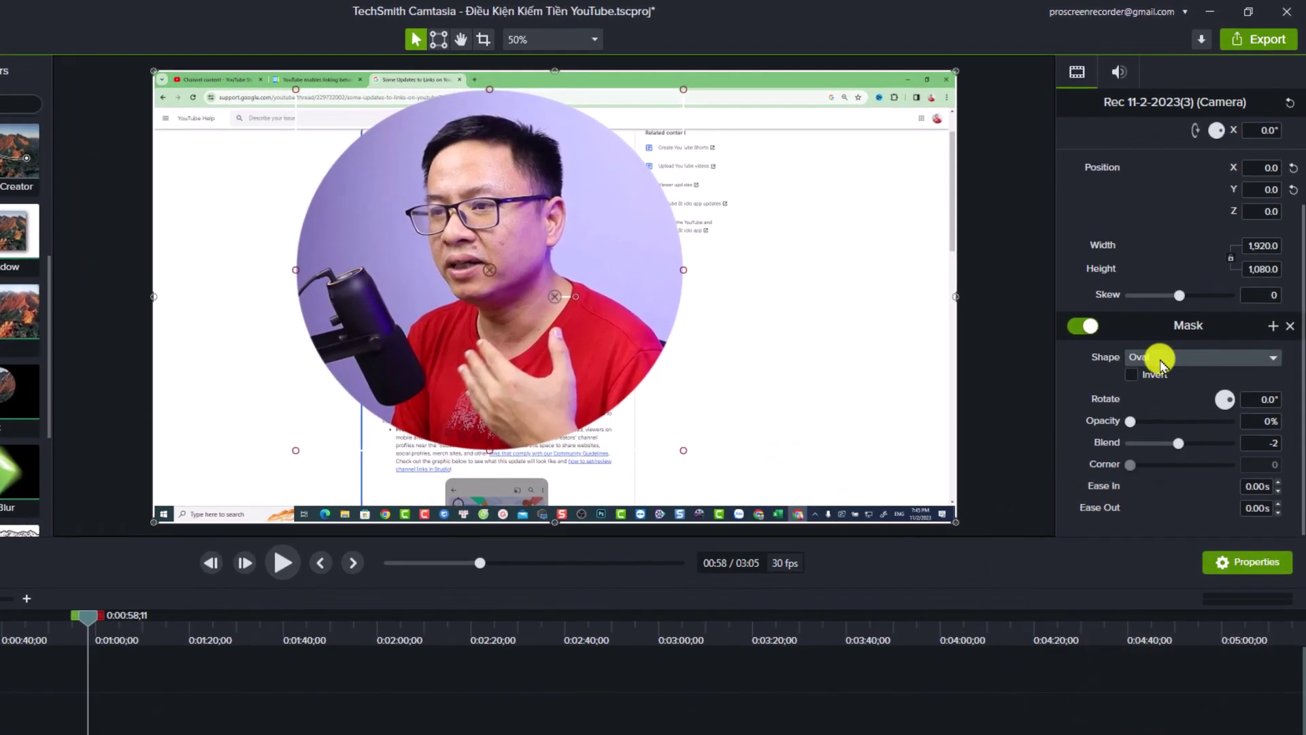
pyautogui.click(1161, 361)
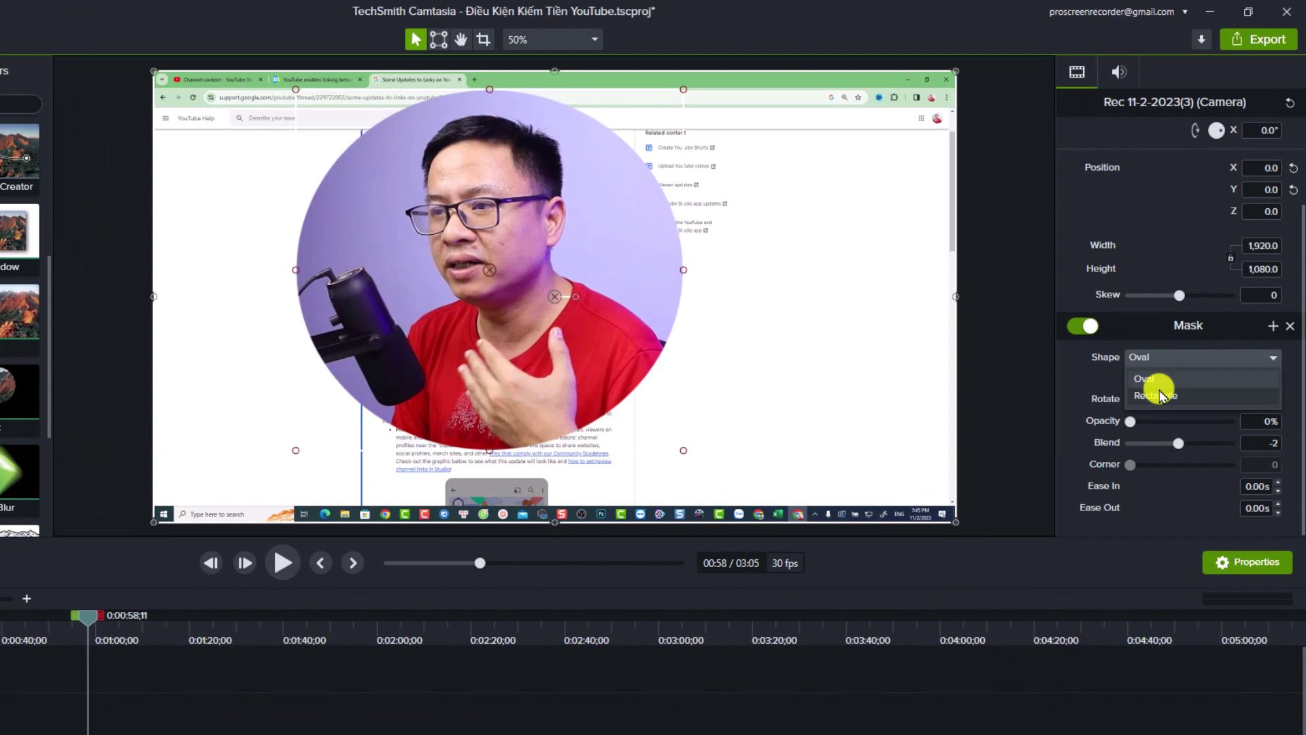
pyautogui.click(1085, 385)
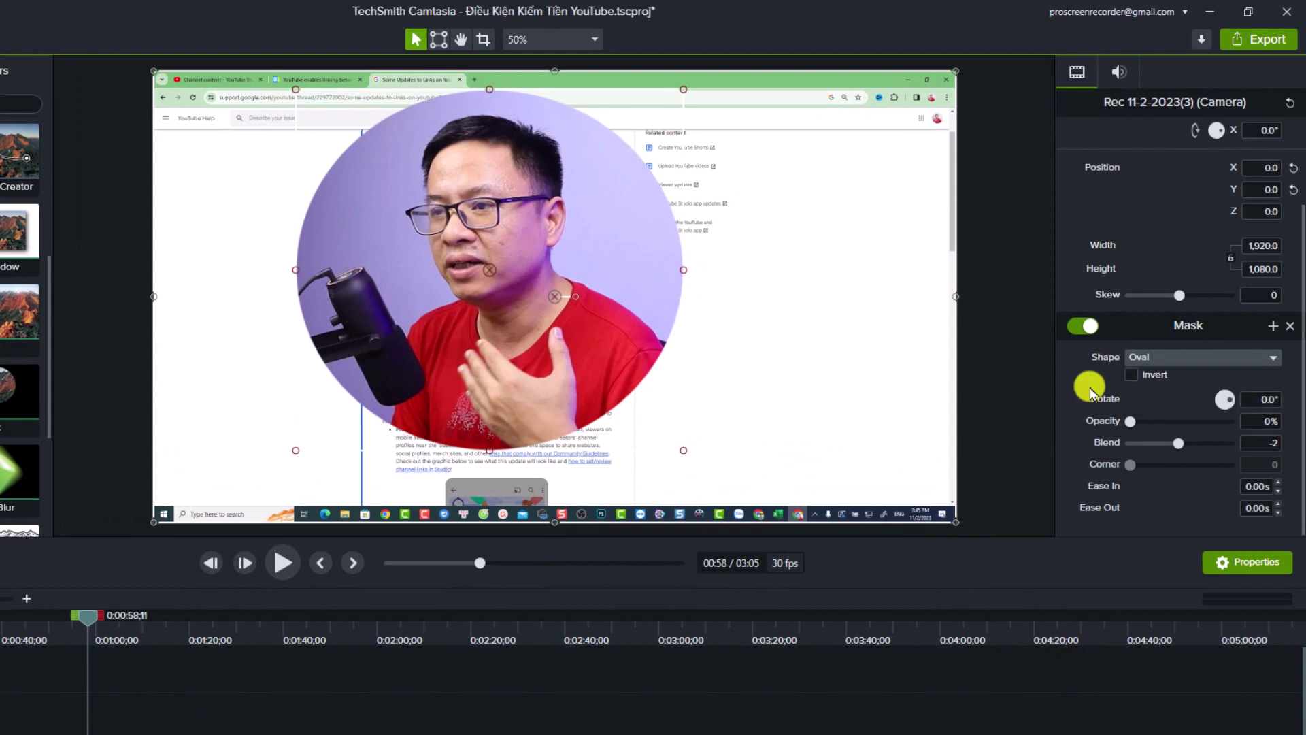
pyautogui.click(1131, 375)
pyautogui.click(1131, 375)
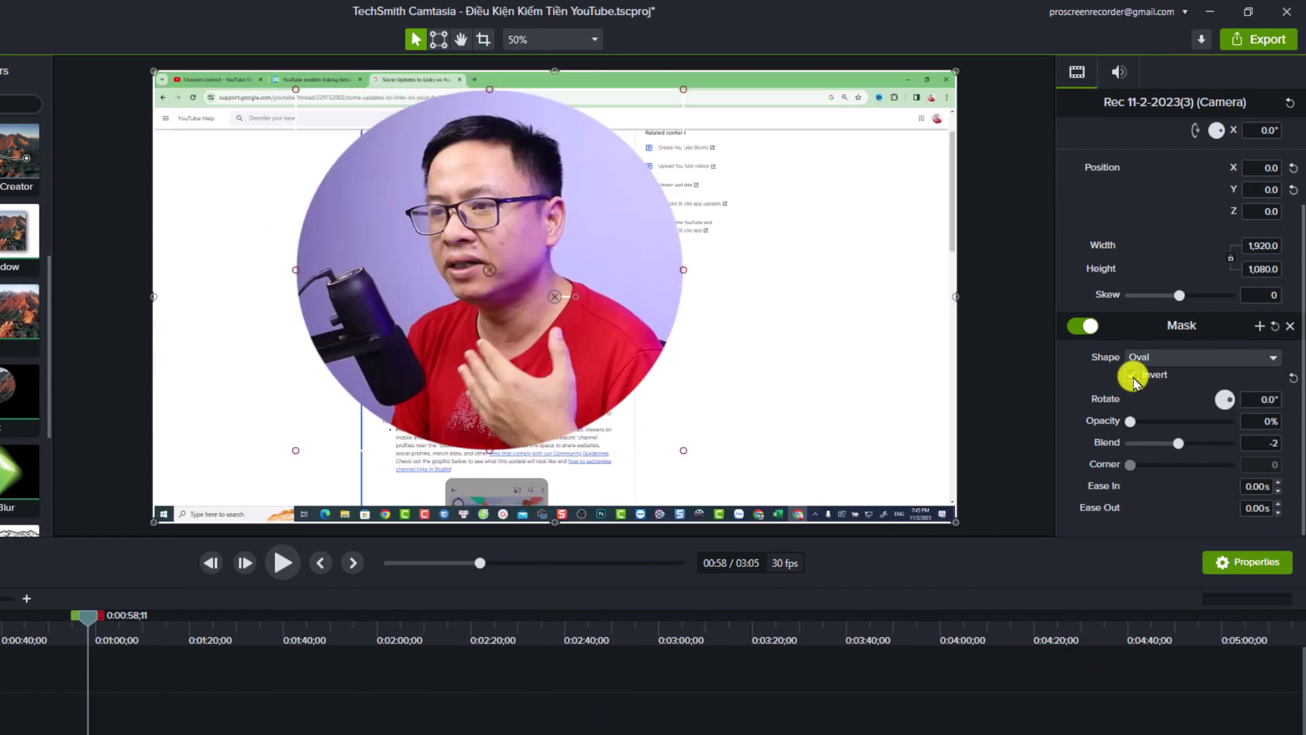
pyautogui.moveTo(1134, 423)
pyautogui.mouseDown()
pyautogui.moveTo(1166, 423)
pyautogui.moveTo(1122, 426)
pyautogui.mouseUp()
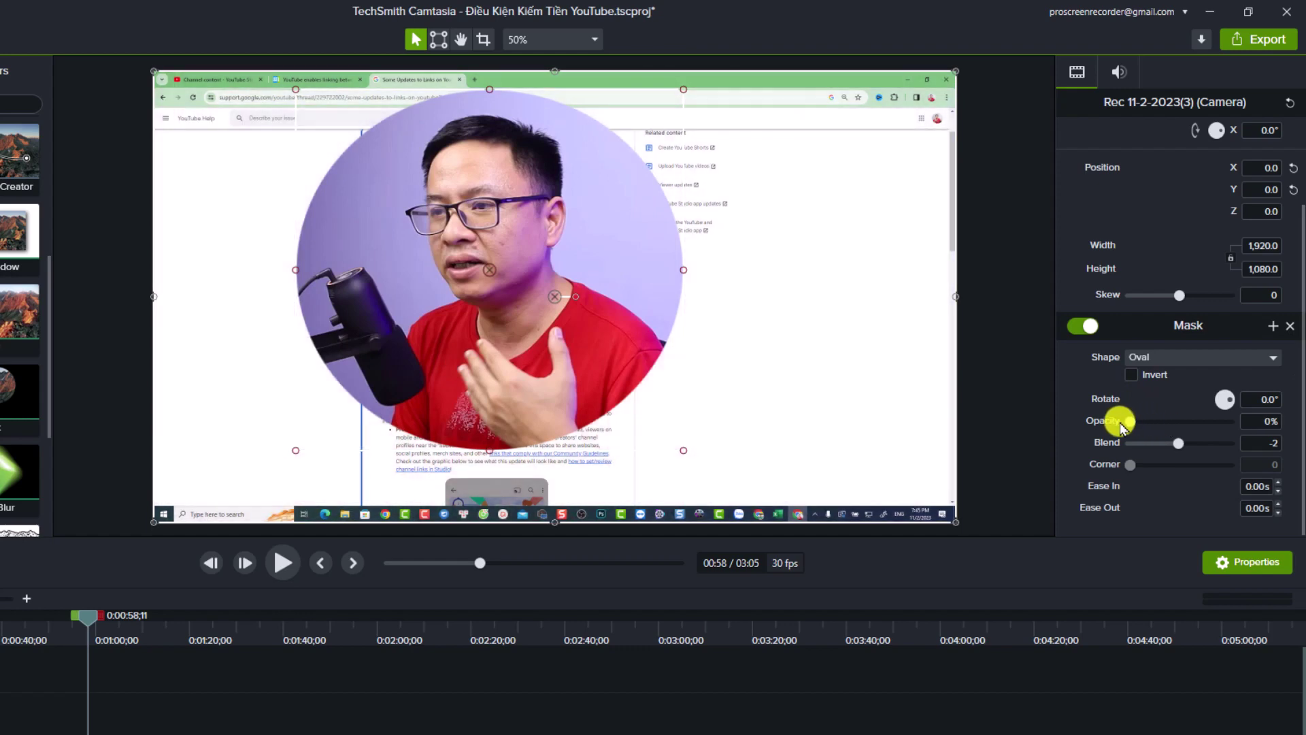
pyautogui.click(1176, 443)
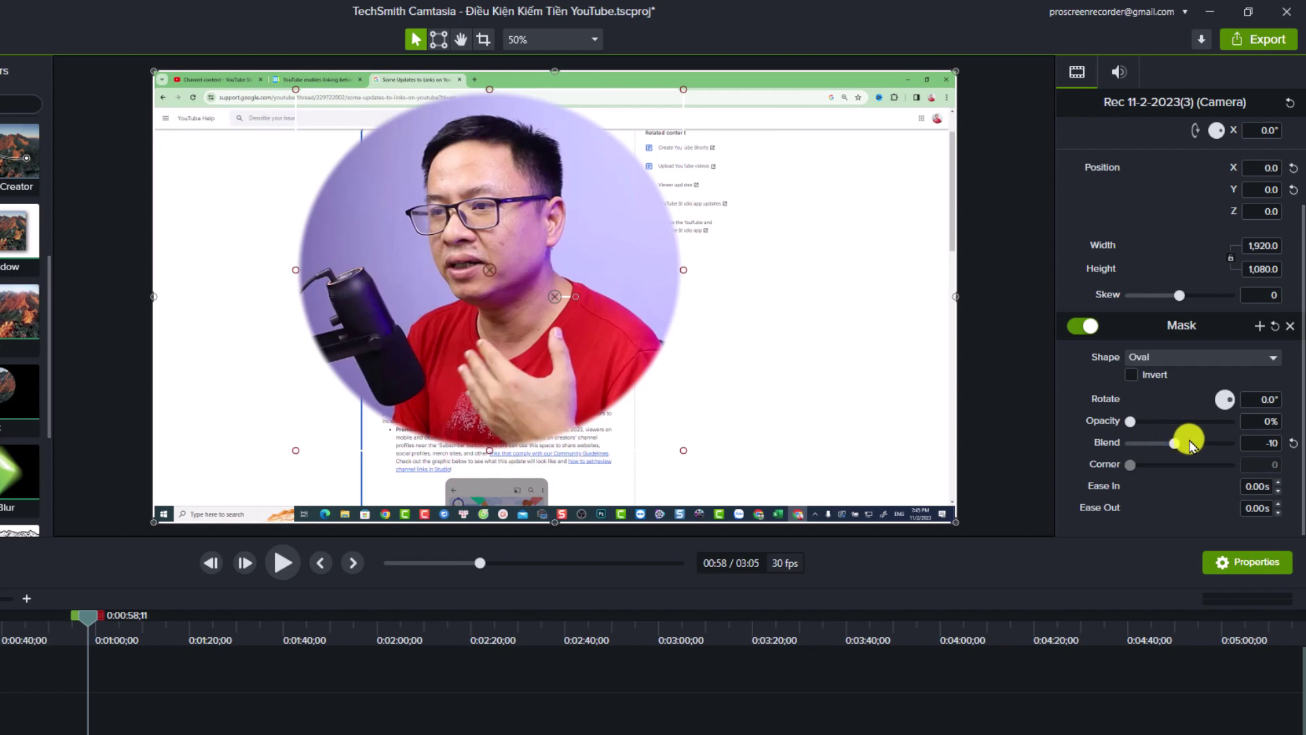
pyautogui.moveTo(1177, 443); pyautogui.dragTo(1180, 443)
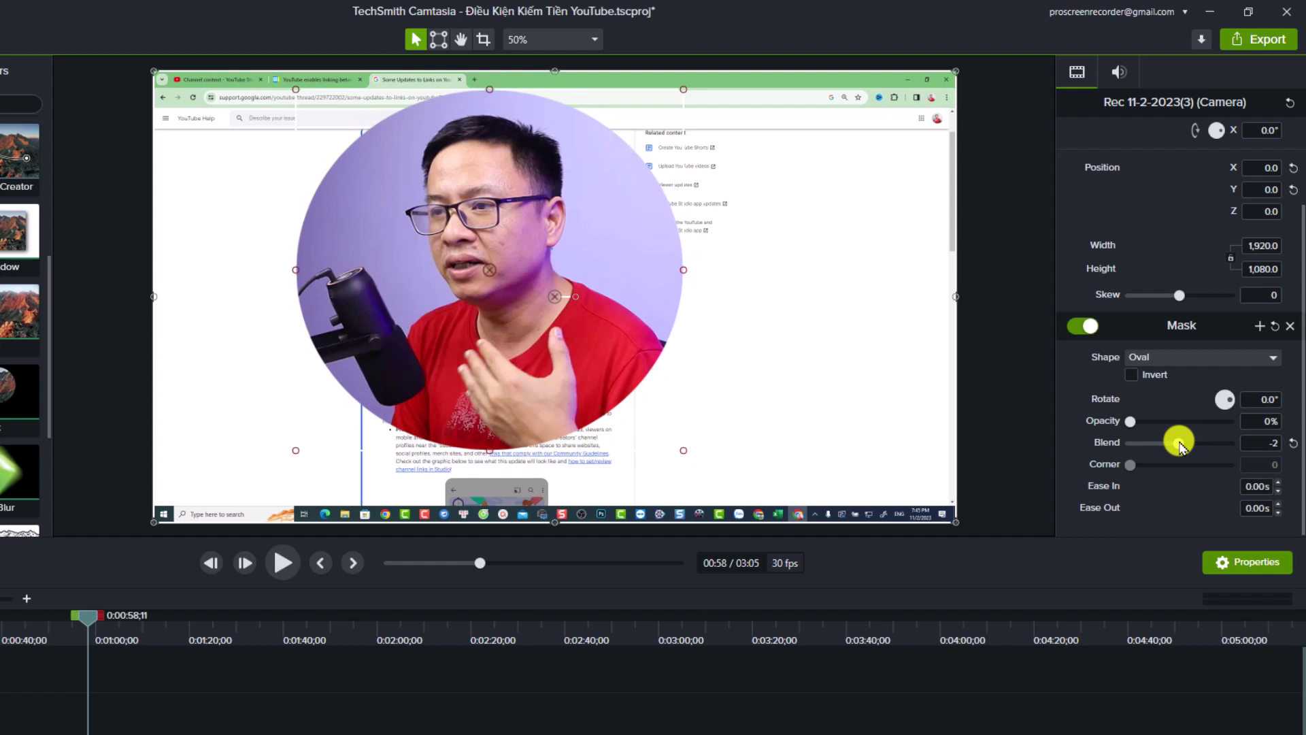
pyautogui.click(1174, 357)
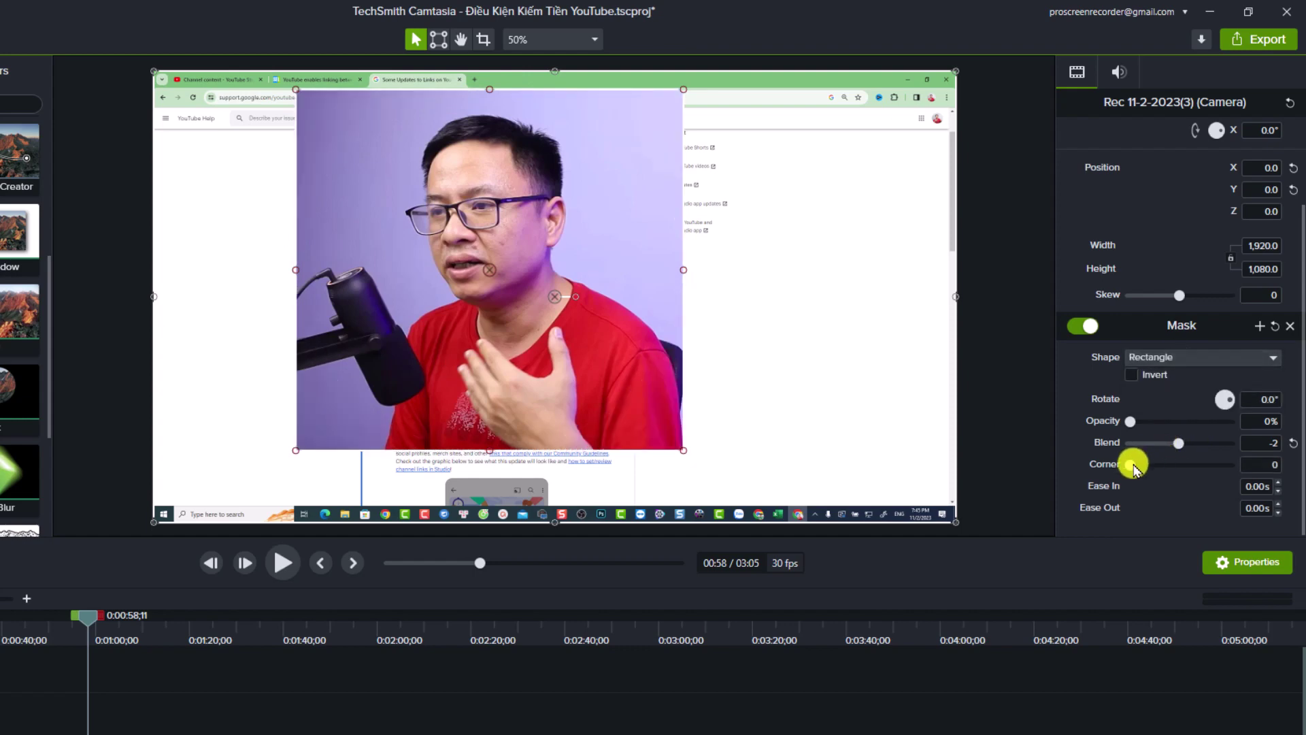
pyautogui.moveTo(1132, 466); pyautogui.dragTo(1151, 468)
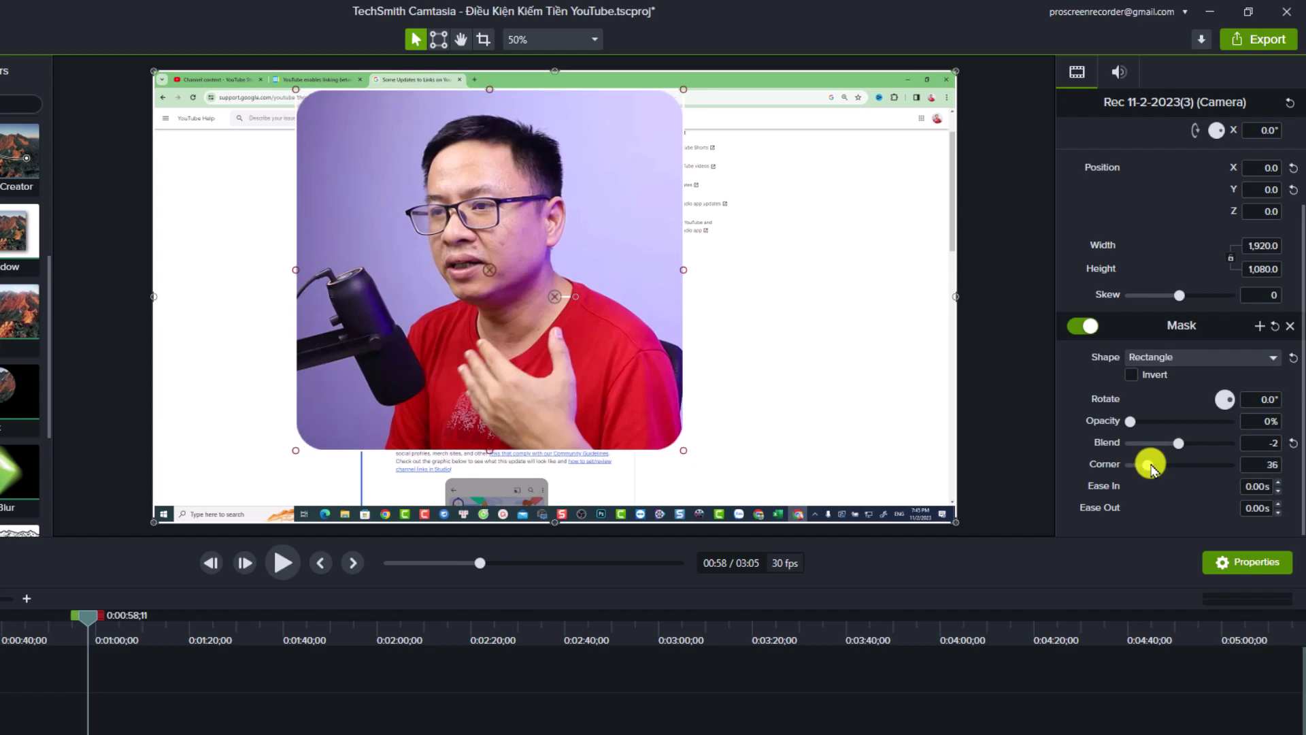
pyautogui.click(1175, 363)
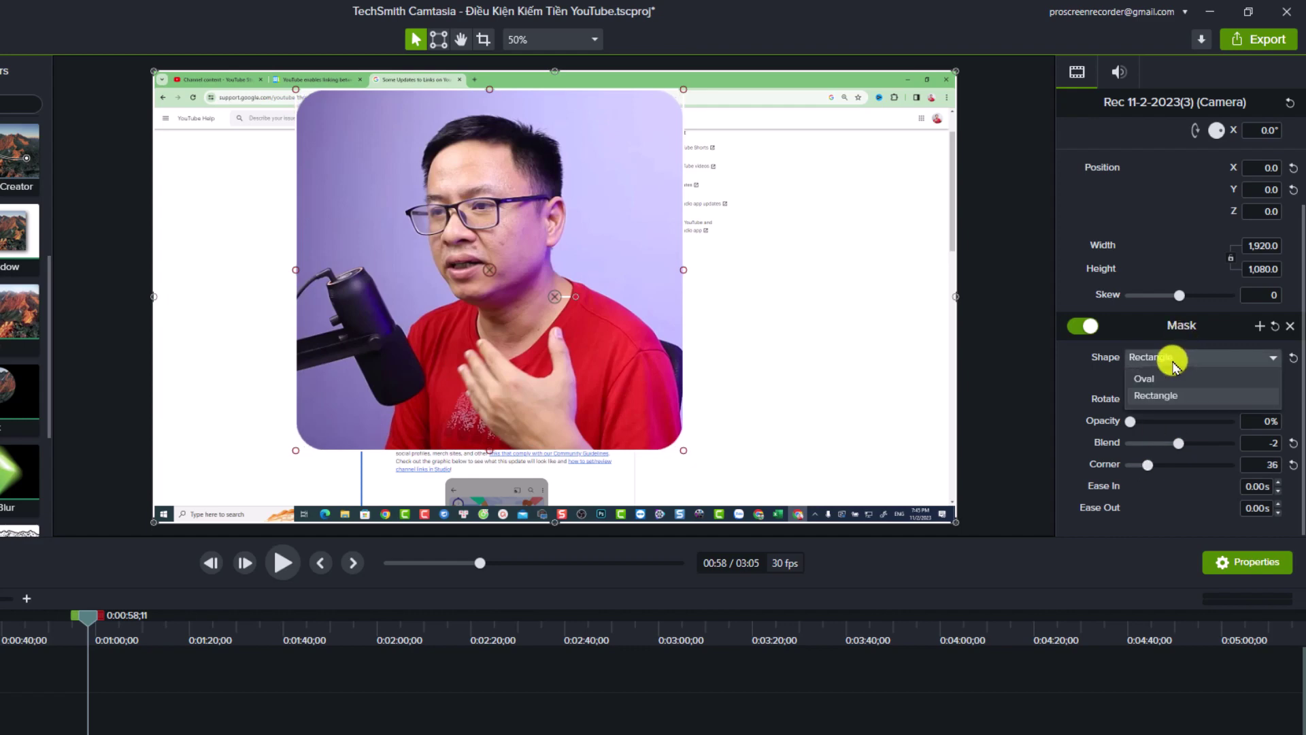
pyautogui.click(1144, 380)
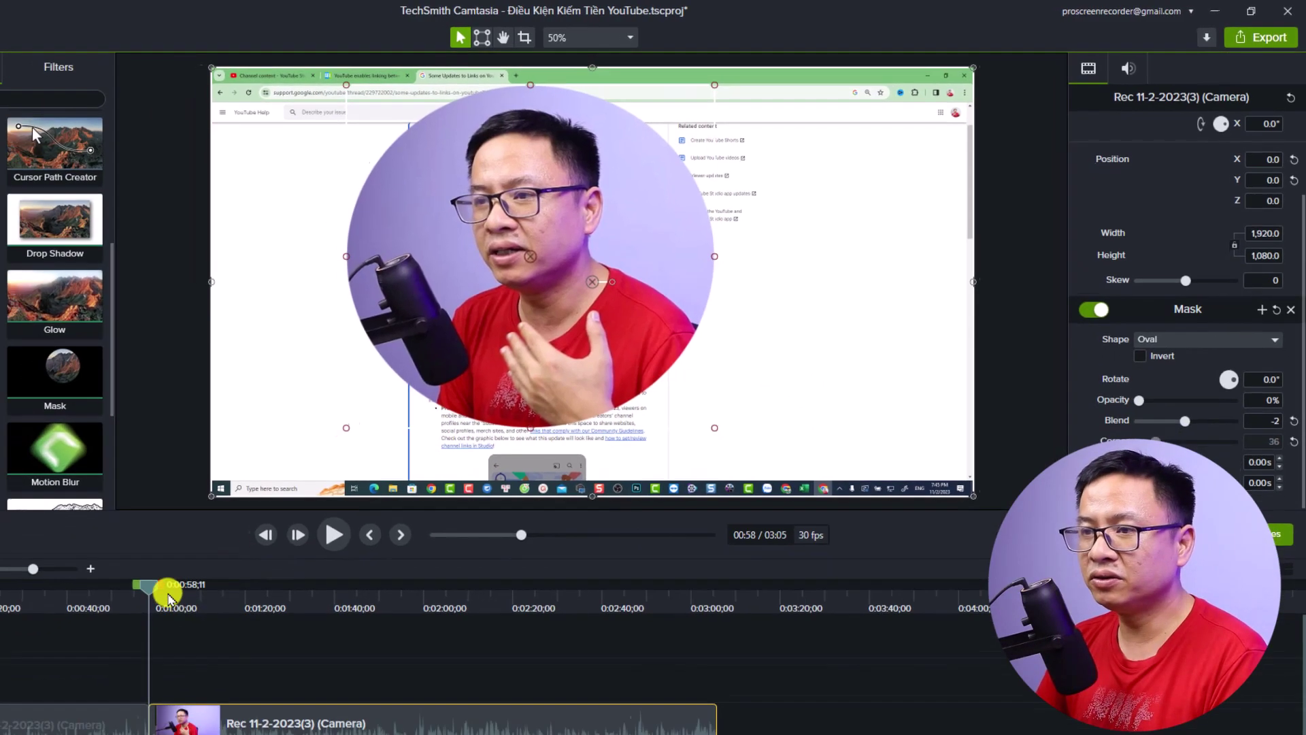
# - At about 1:01, add a Custom animation shrinking the webcam circle to 746 × 419.6 at lower right
pyautogui.moveTo(169, 596)
pyautogui.mouseDown()
pyautogui.moveTo(139, 592)
pyautogui.moveTo(168, 594)
pyautogui.mouseUp()
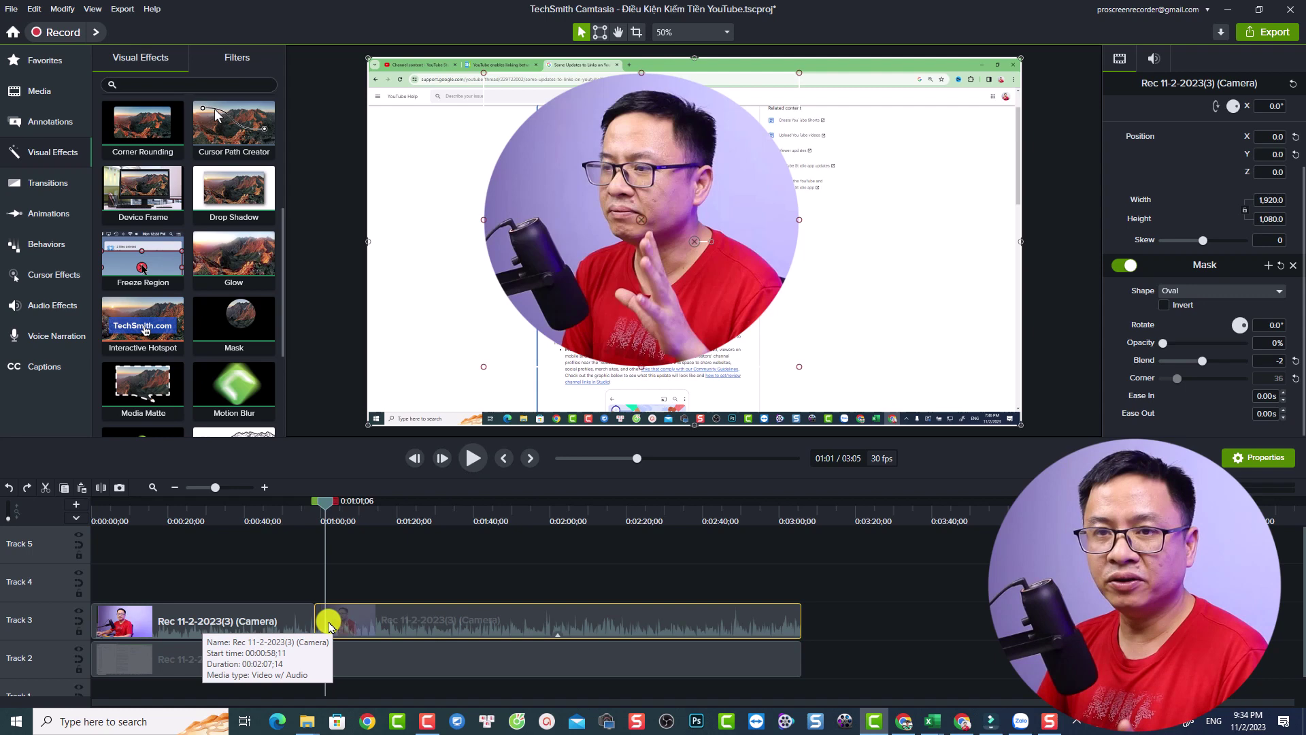
pyautogui.click(50, 215)
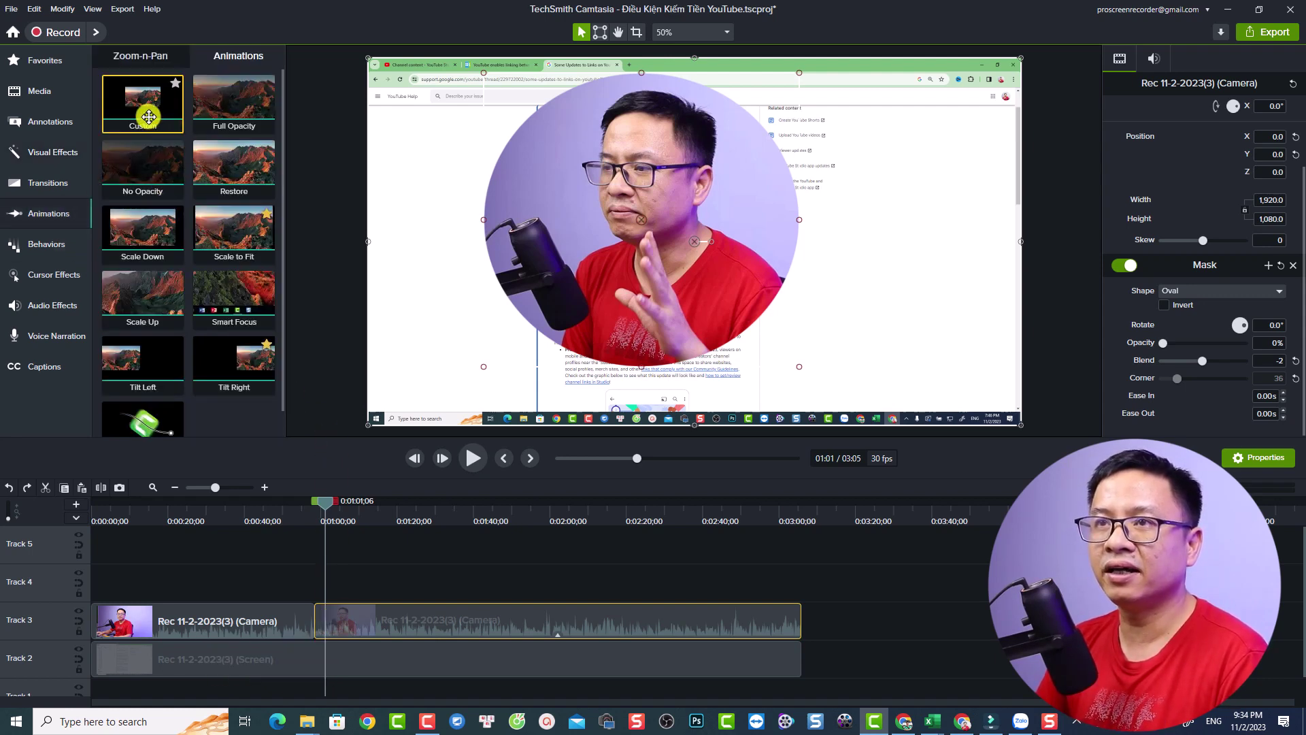
pyautogui.moveTo(145, 112)
pyautogui.mouseDown()
pyautogui.moveTo(155, 175)
pyautogui.moveTo(335, 629)
pyautogui.mouseUp()
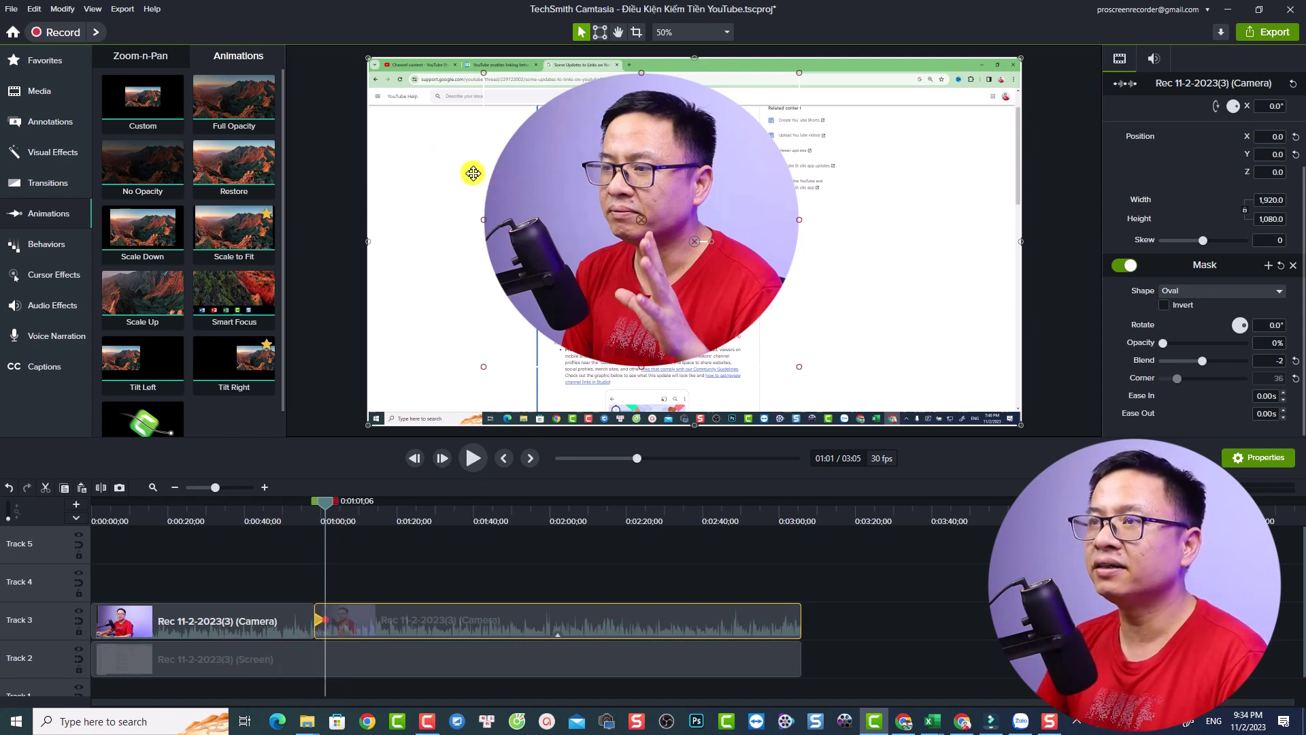
pyautogui.moveTo(368, 65); pyautogui.dragTo(767, 282)
pyautogui.moveTo(777, 391); pyautogui.dragTo(845, 408)
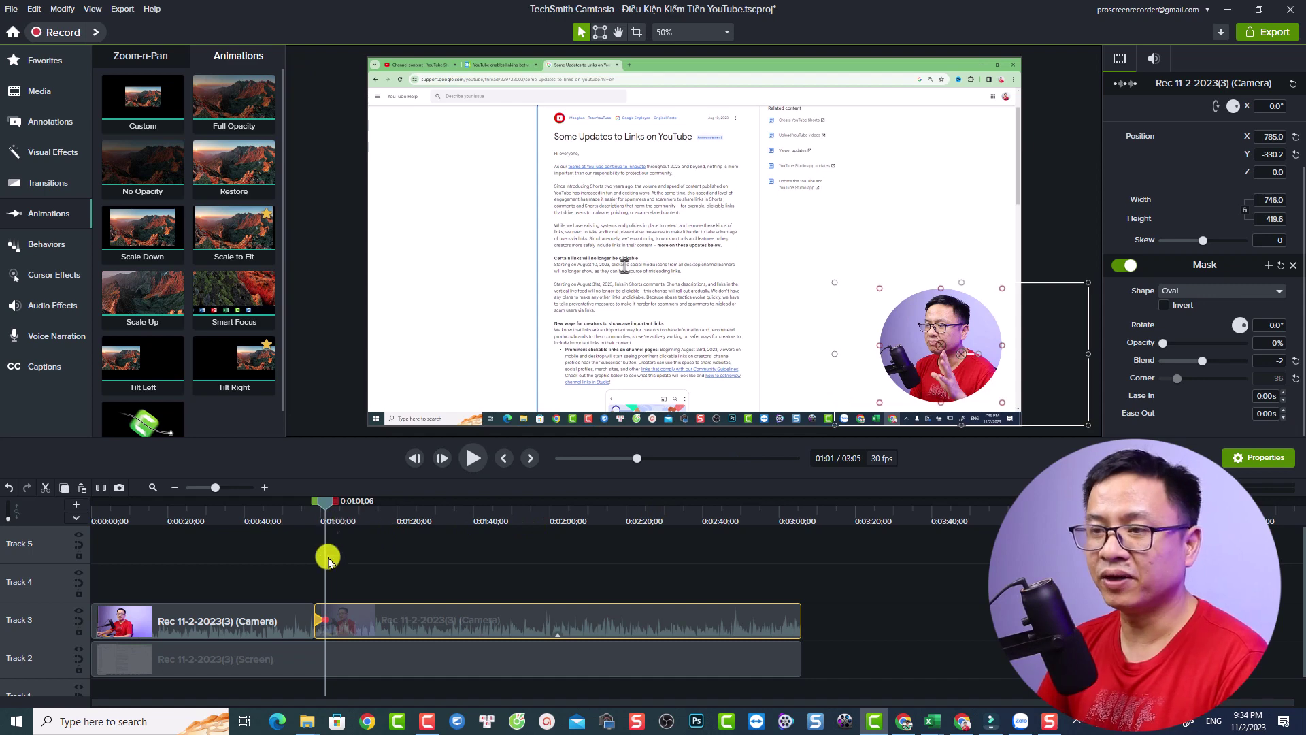
# - Silence the audio of the Track 3 camera clip from its context menu
pyautogui.click(297, 517)
pyautogui.click(361, 587)
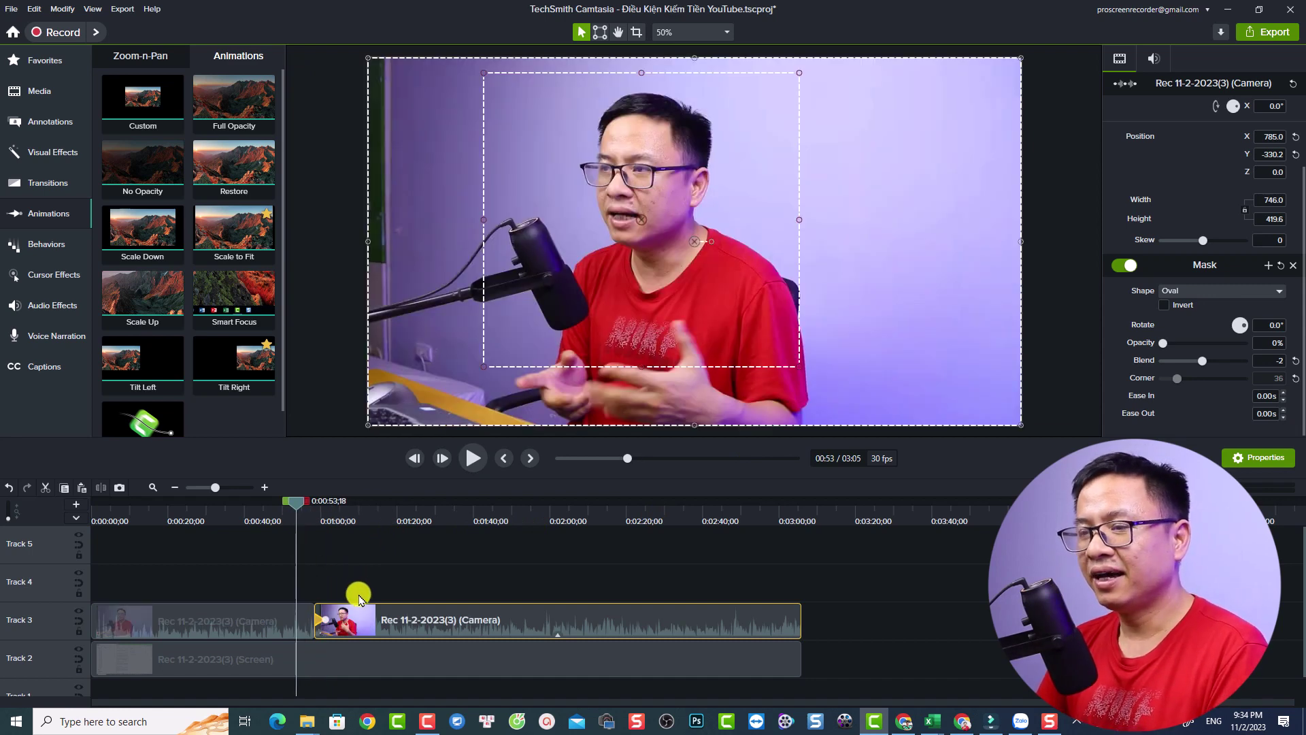
pyautogui.scroll(3, 408, 623)
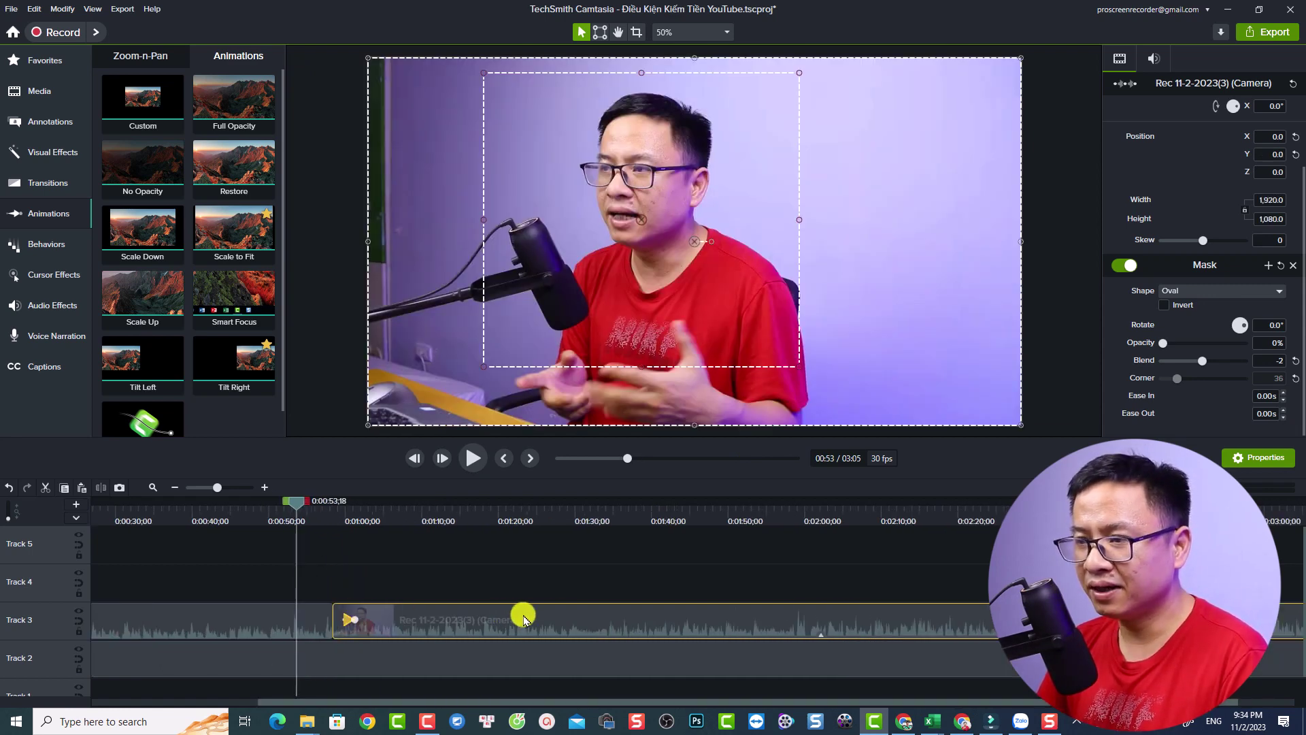
pyautogui.scroll(3, 557, 619)
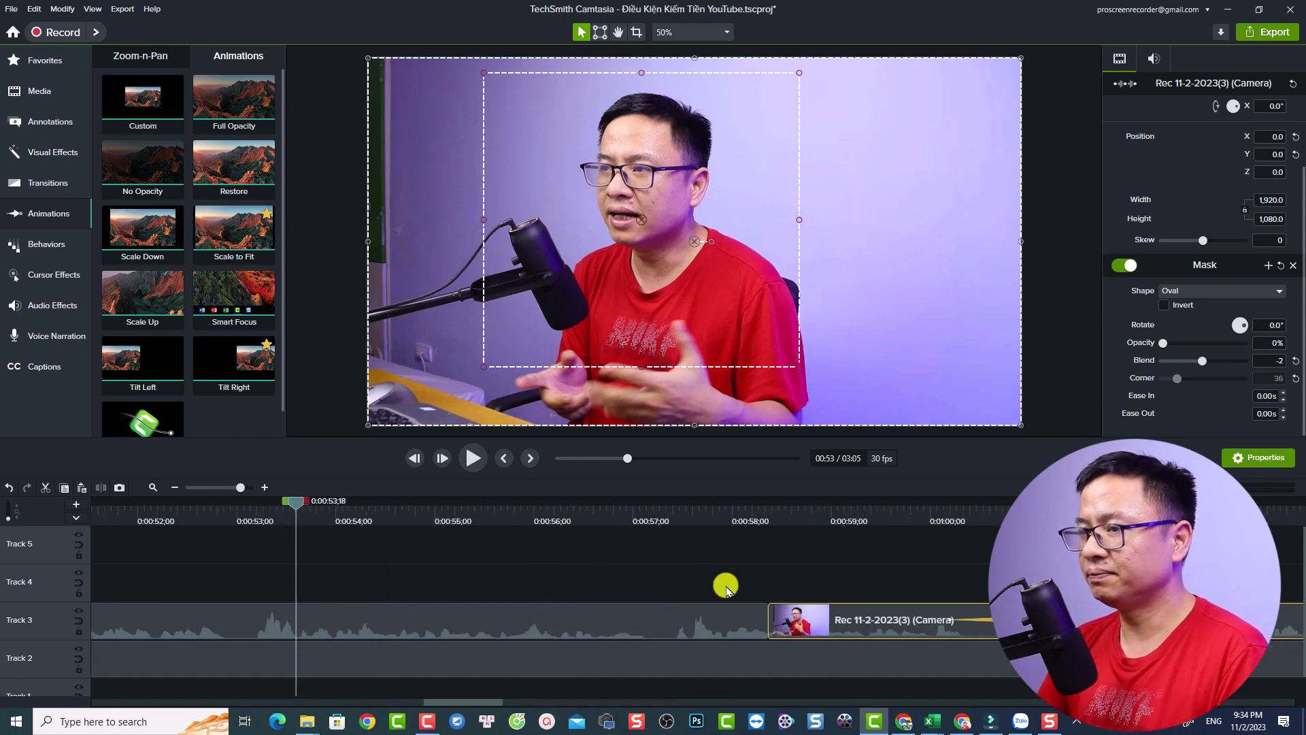
pyautogui.scroll(-2, 721, 589)
pyautogui.click(664, 569)
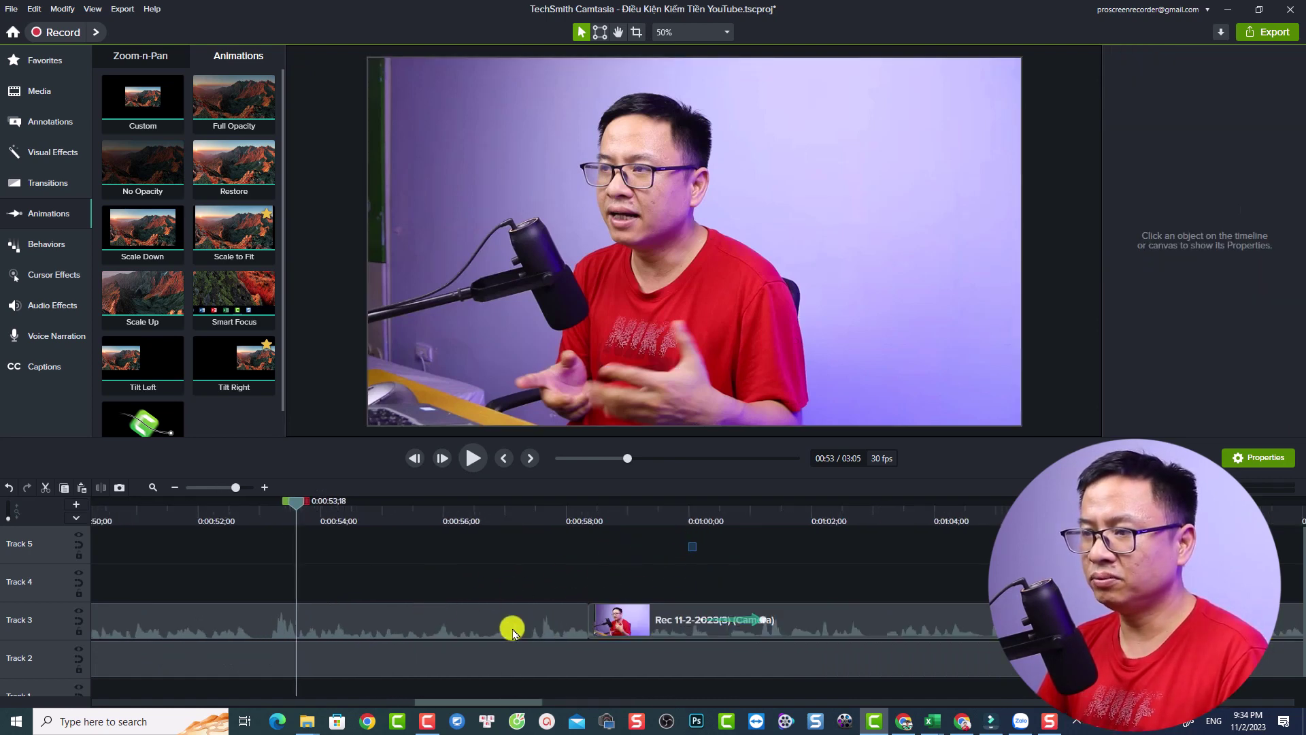
pyautogui.click(513, 630)
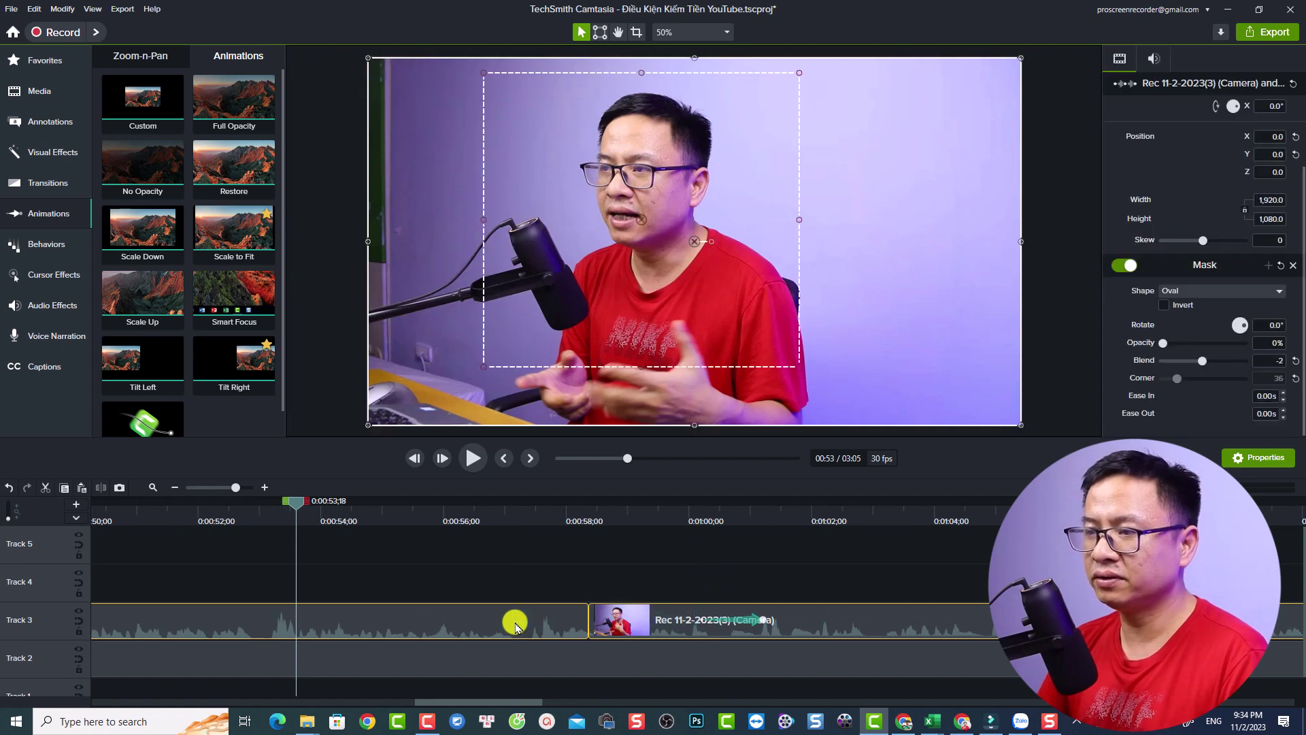
pyautogui.rightClick(515, 624)
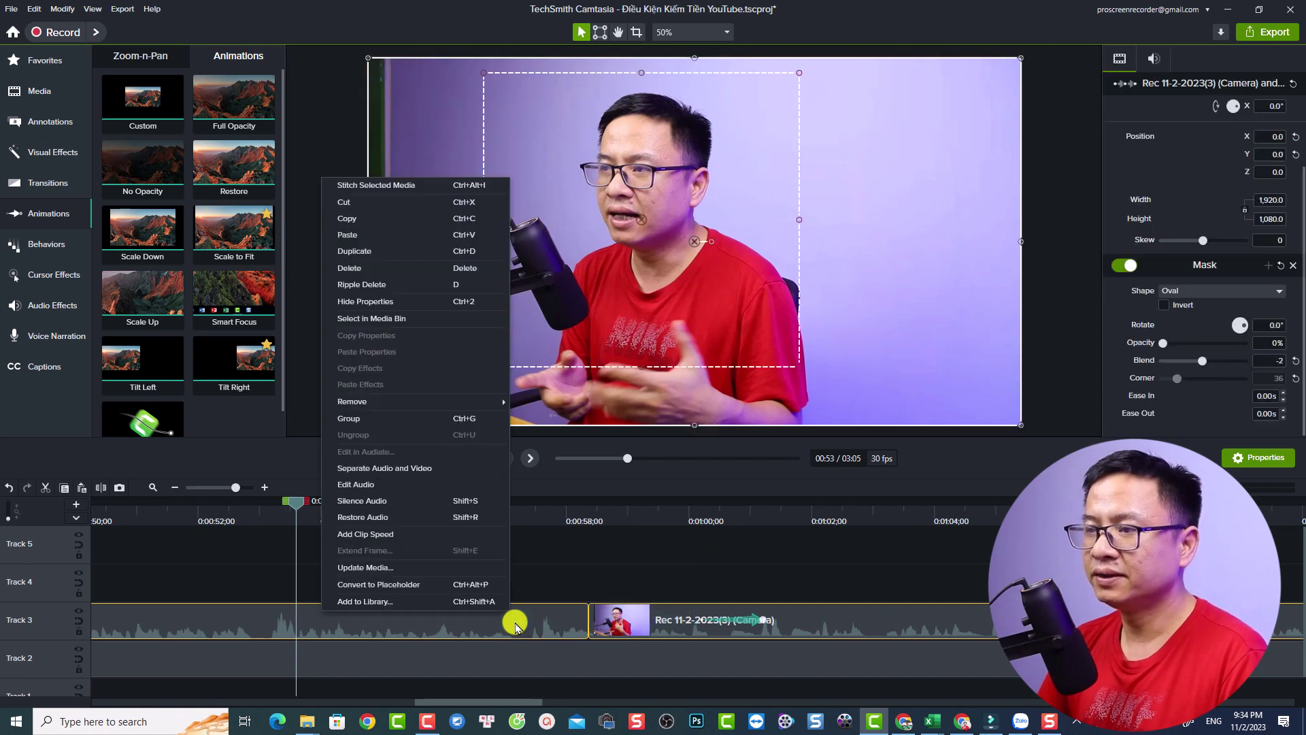
pyautogui.click(368, 502)
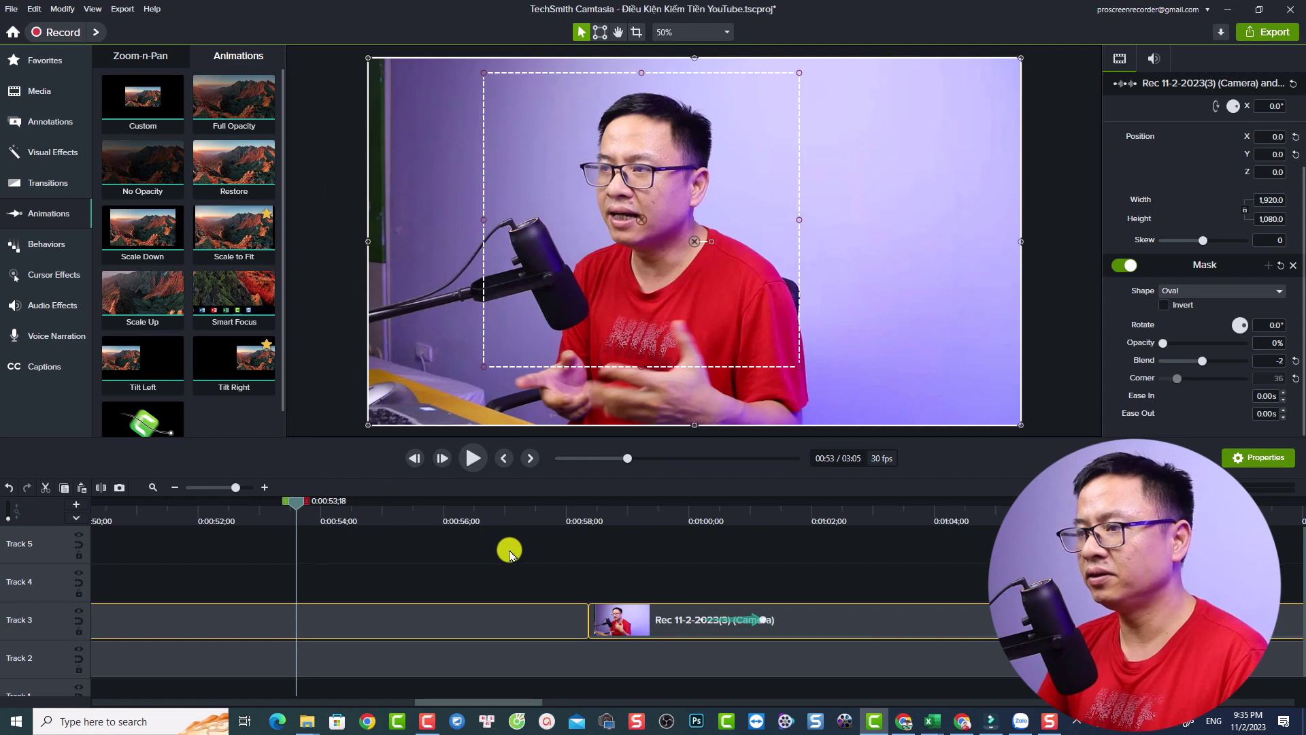
# - Preview the animation, then drag its end point so the shrink-to-corner move finishes near 1:01
pyautogui.click(401, 557)
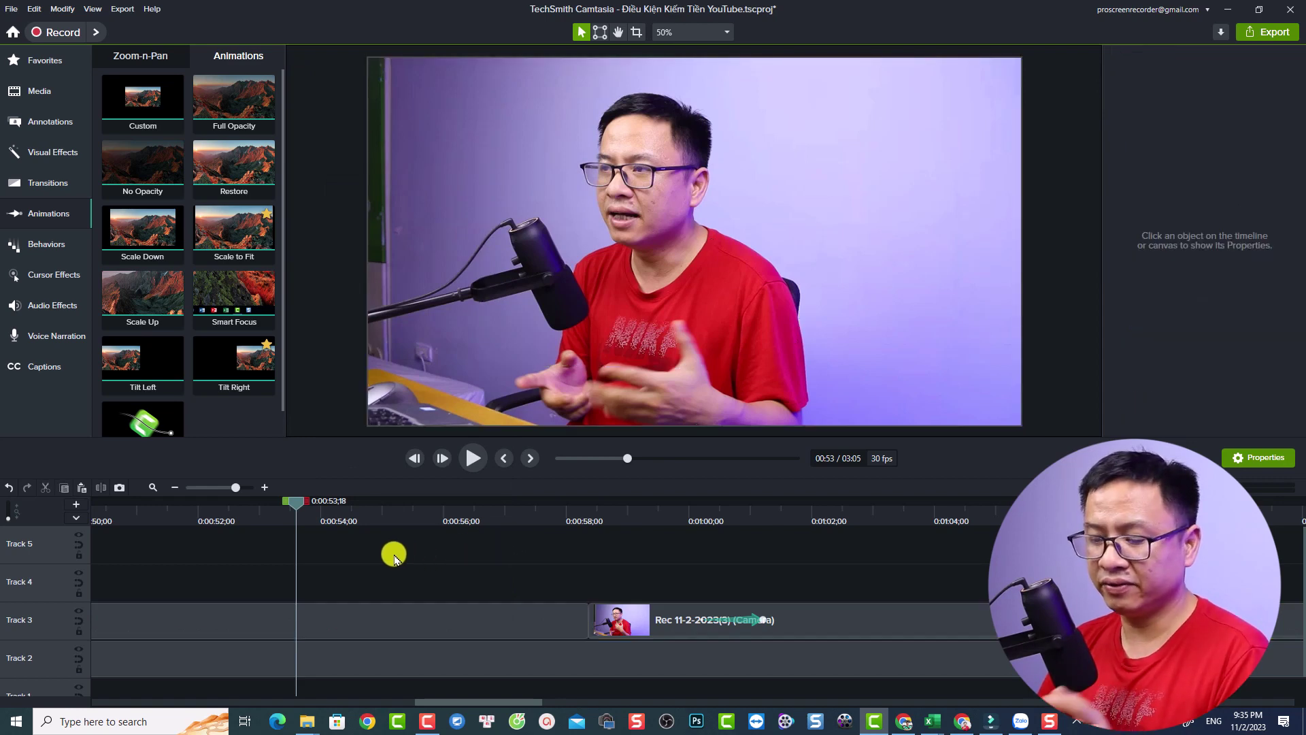
pyautogui.press('space')
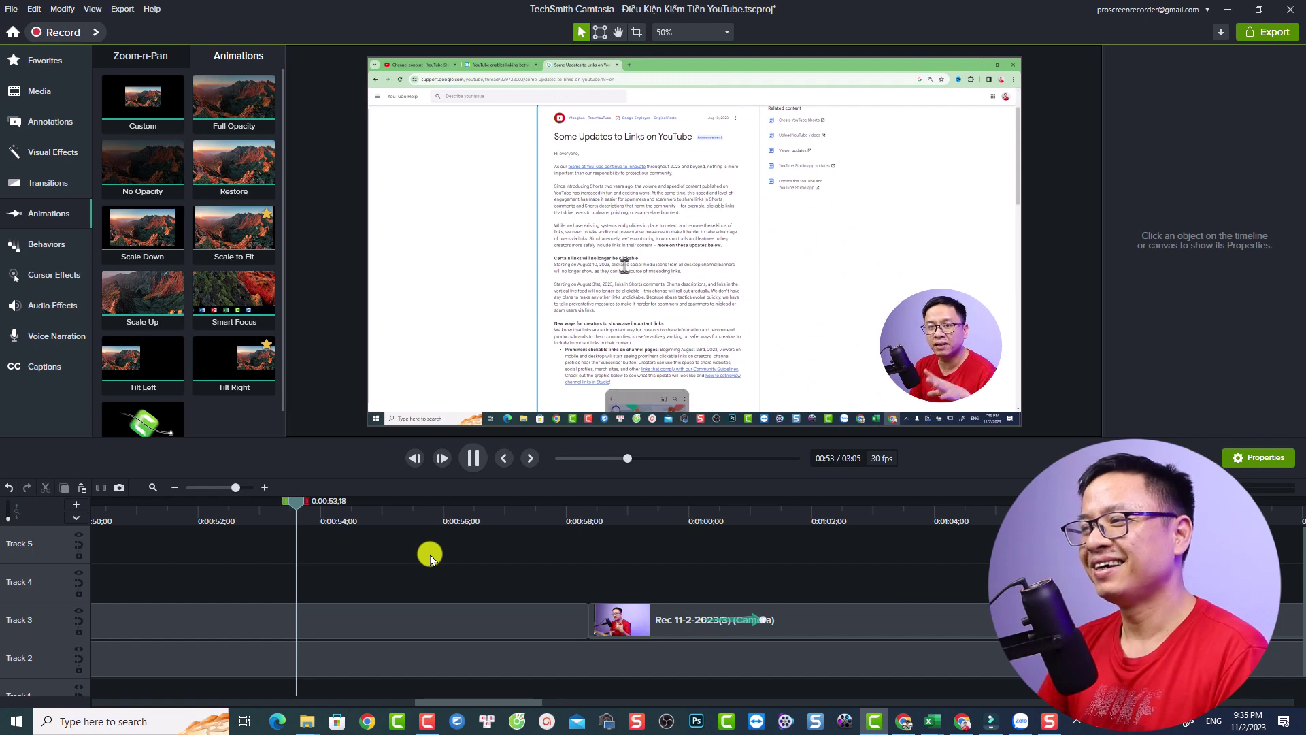
pyautogui.press('space')
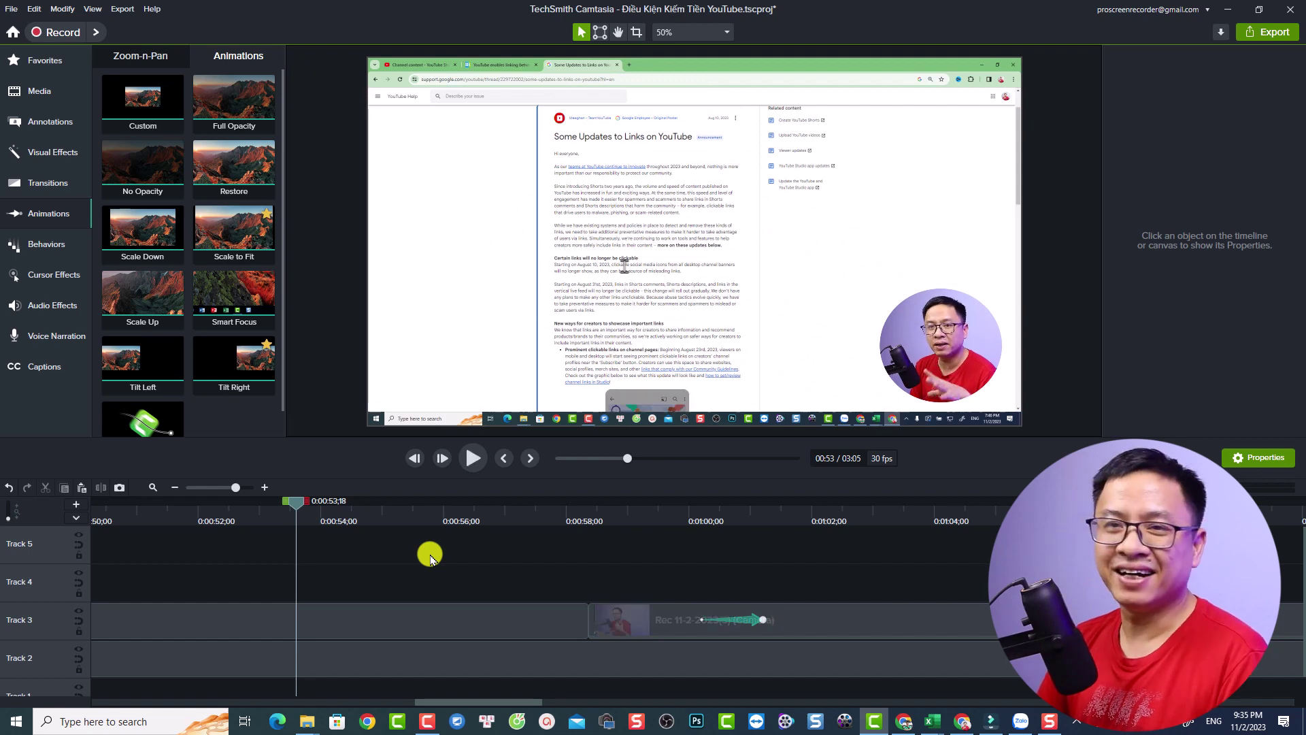
pyautogui.click(757, 621)
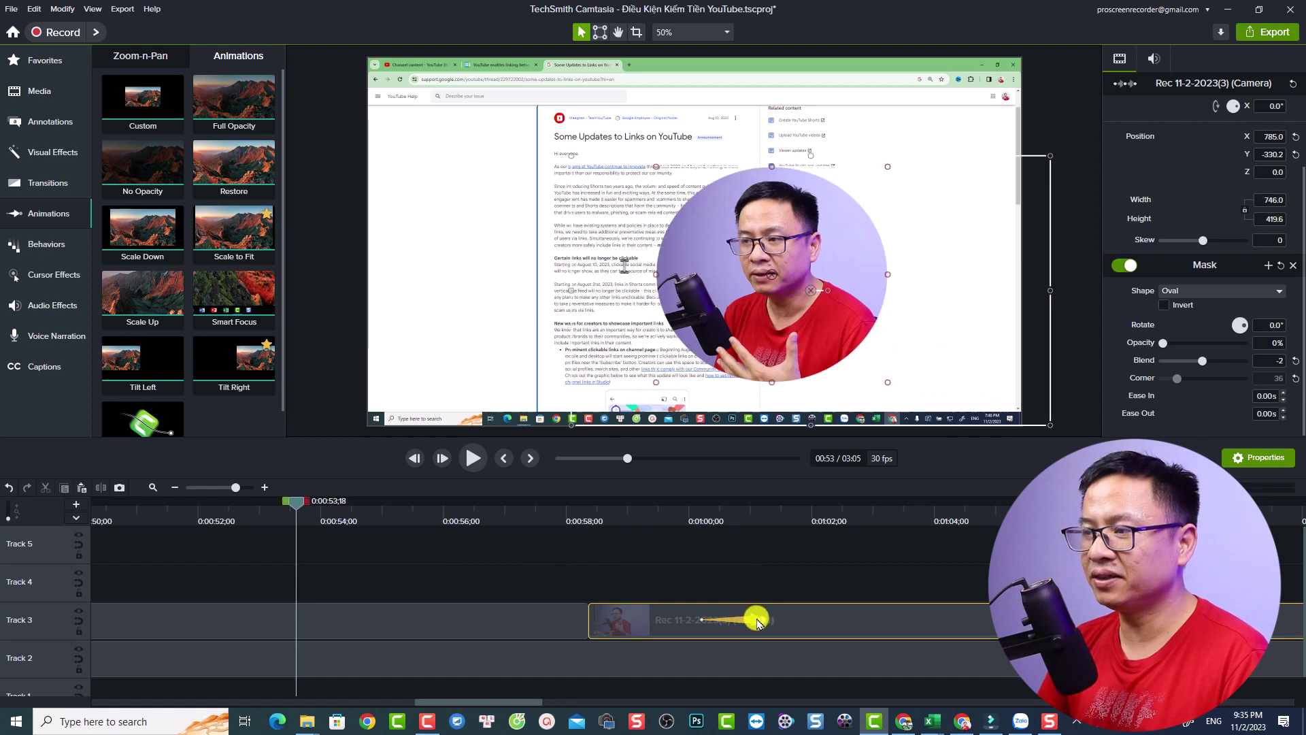
pyautogui.moveTo(763, 619); pyautogui.dragTo(752, 629)
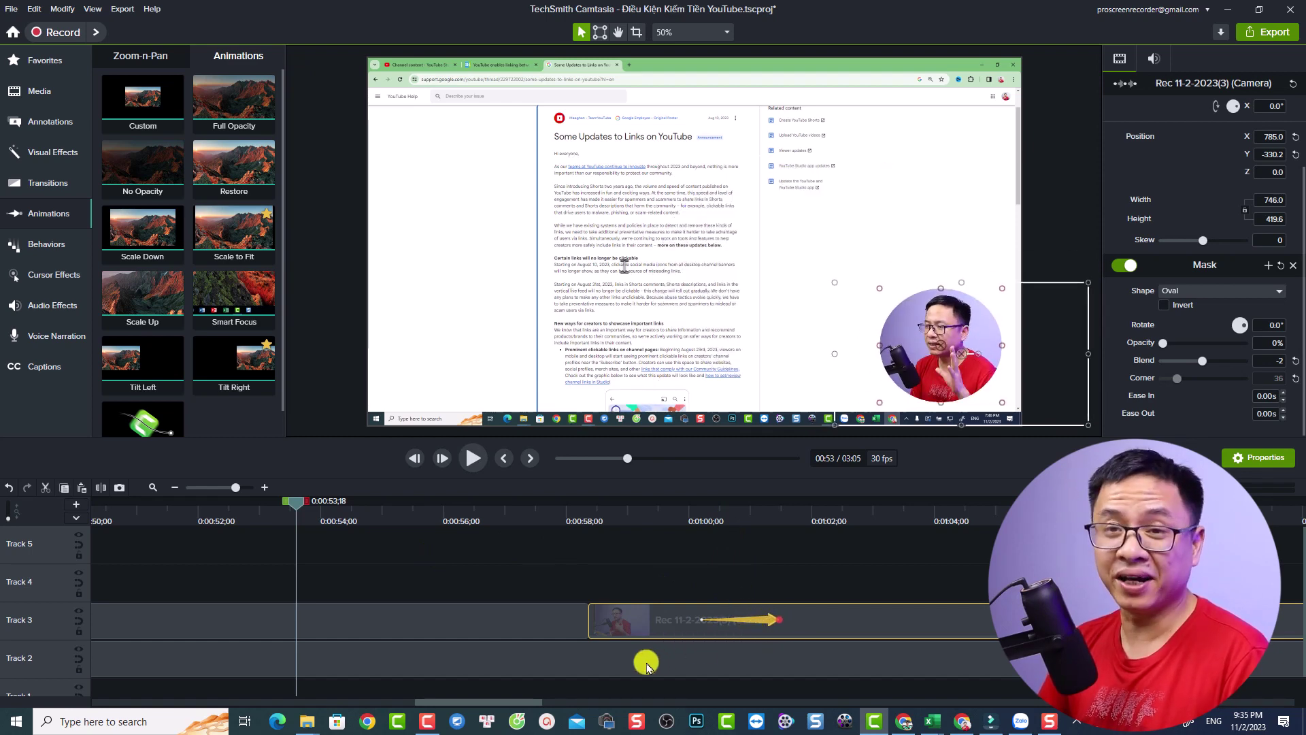
pyautogui.hotkey('ctrl', 'alt', 'Right')
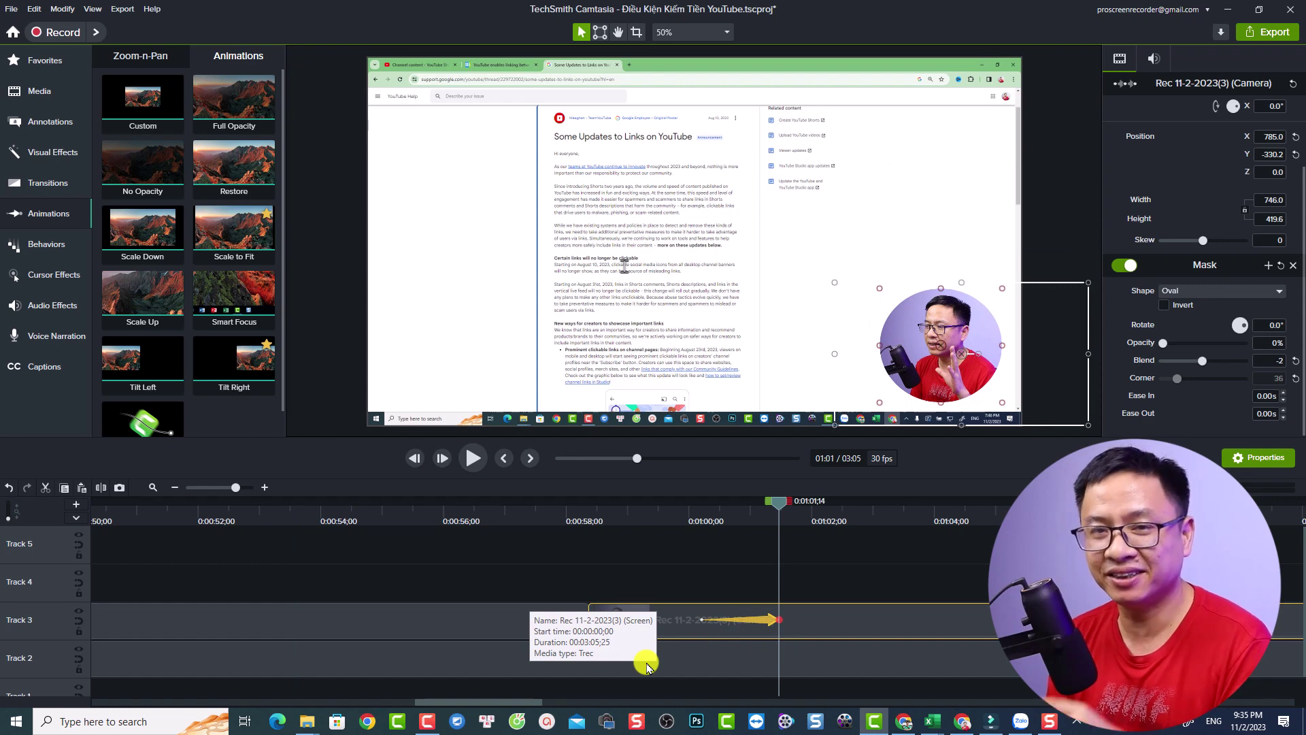